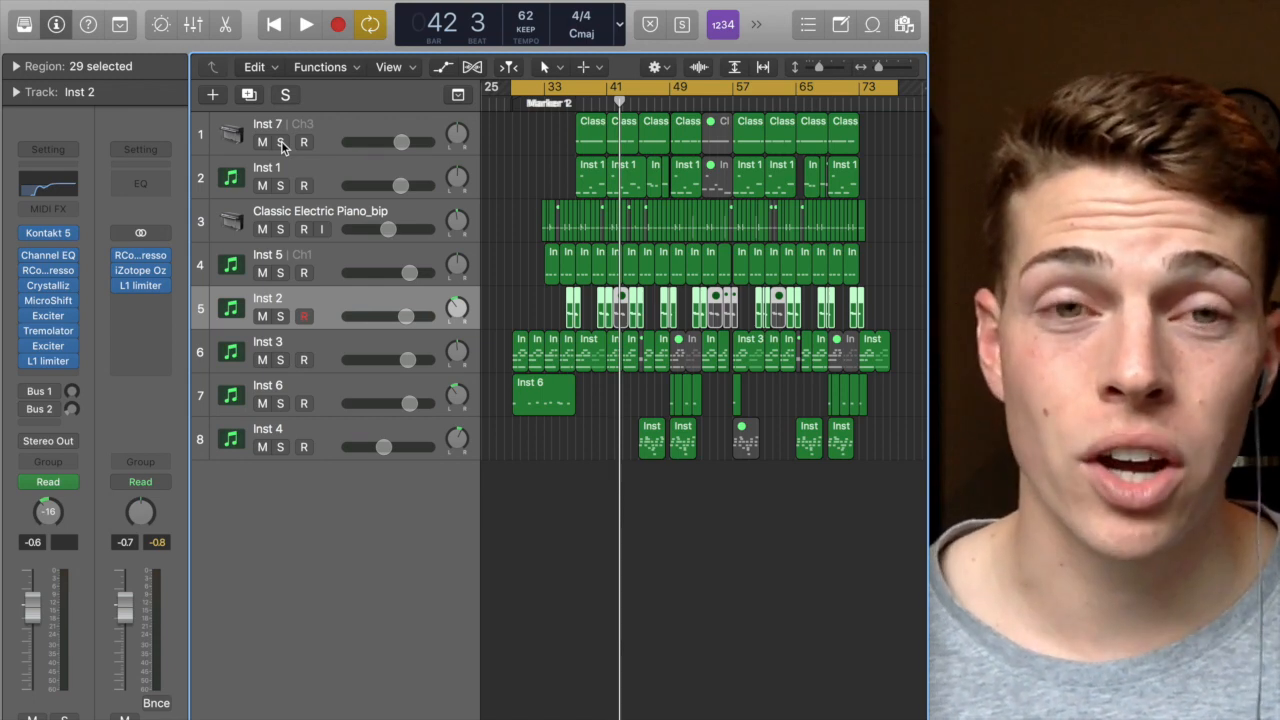
{"action": "left_click", "coordinate": [280, 186]}
{"action": "left_click", "coordinate": [280, 186]}
{"action": "left_click", "coordinate": [487, 248]}
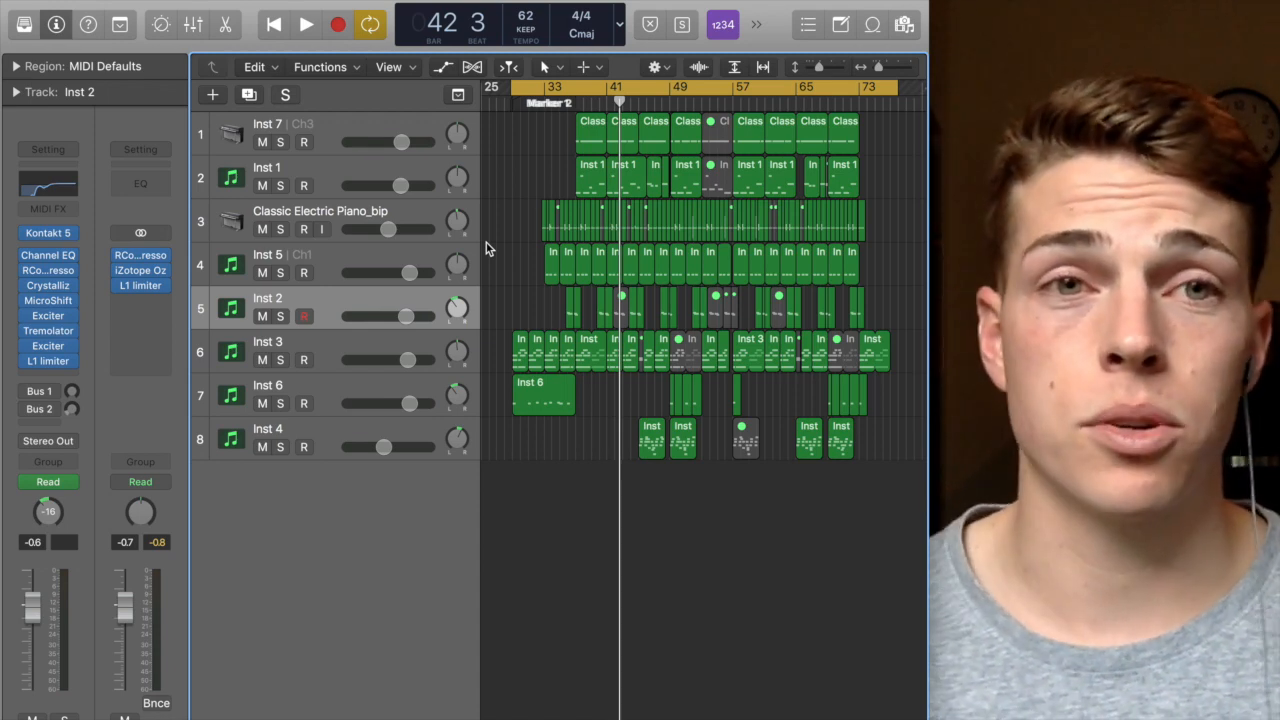
Step: Solo the Inst 7 track and play it back, then unsolo it and stop playback
{"action": "left_click", "coordinate": [272, 126]}
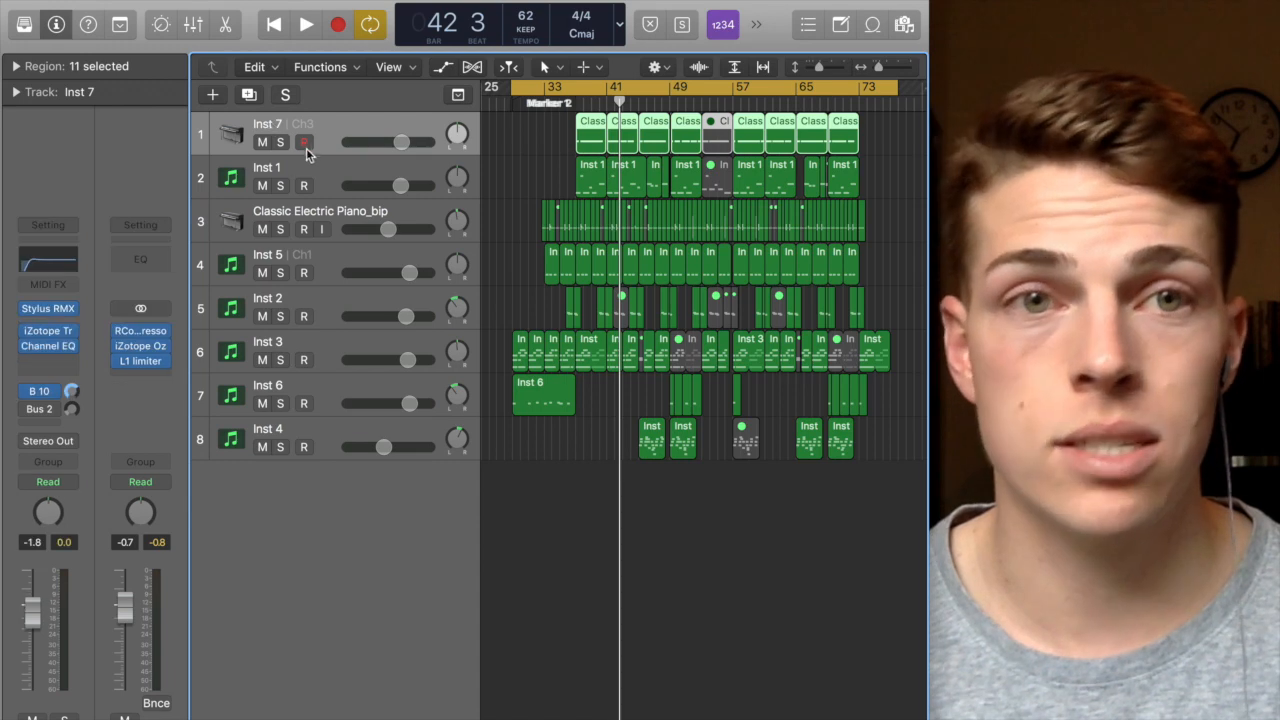
{"action": "left_click", "coordinate": [282, 142]}
{"action": "key", "text": "space"}
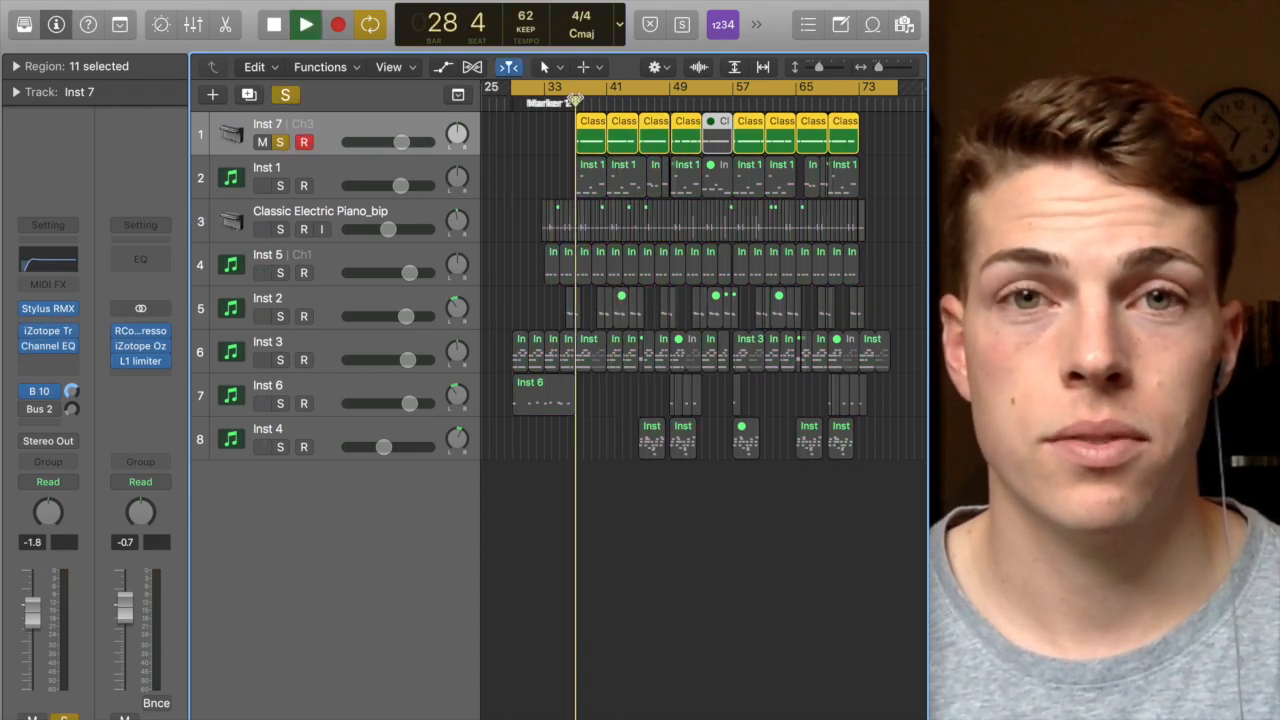
{"action": "left_click", "coordinate": [281, 142]}
{"action": "key", "text": "space"}
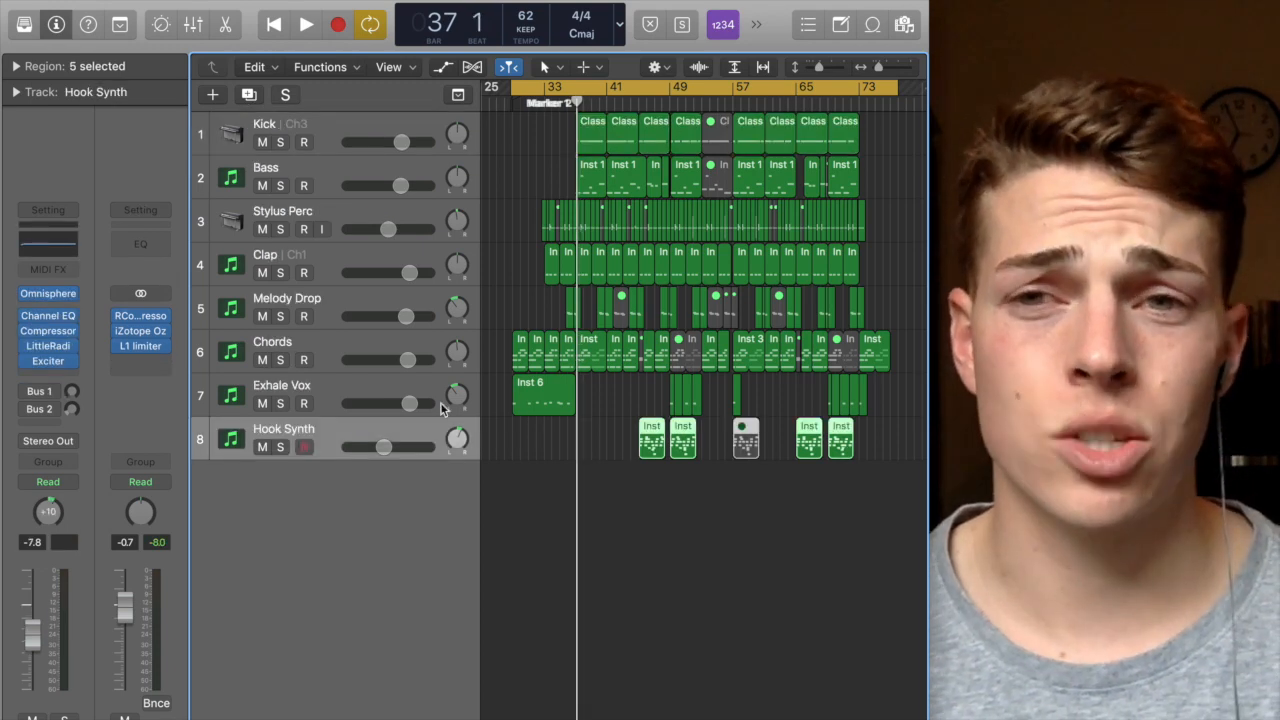
Step: Select each track in turn, from Kick down to Hook Synth, to review its channel strip
{"action": "left_click", "coordinate": [323, 146]}
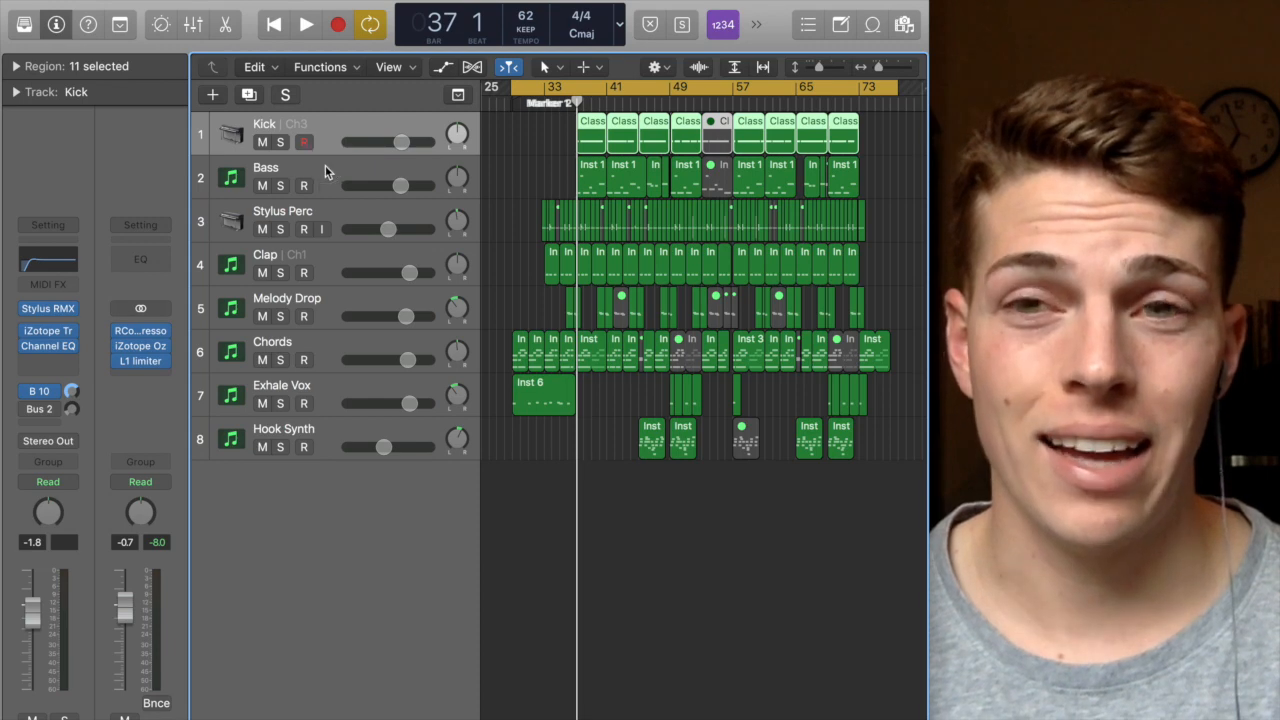
{"action": "left_click", "coordinate": [327, 172]}
{"action": "left_click", "coordinate": [338, 210]}
{"action": "left_click", "coordinate": [337, 264]}
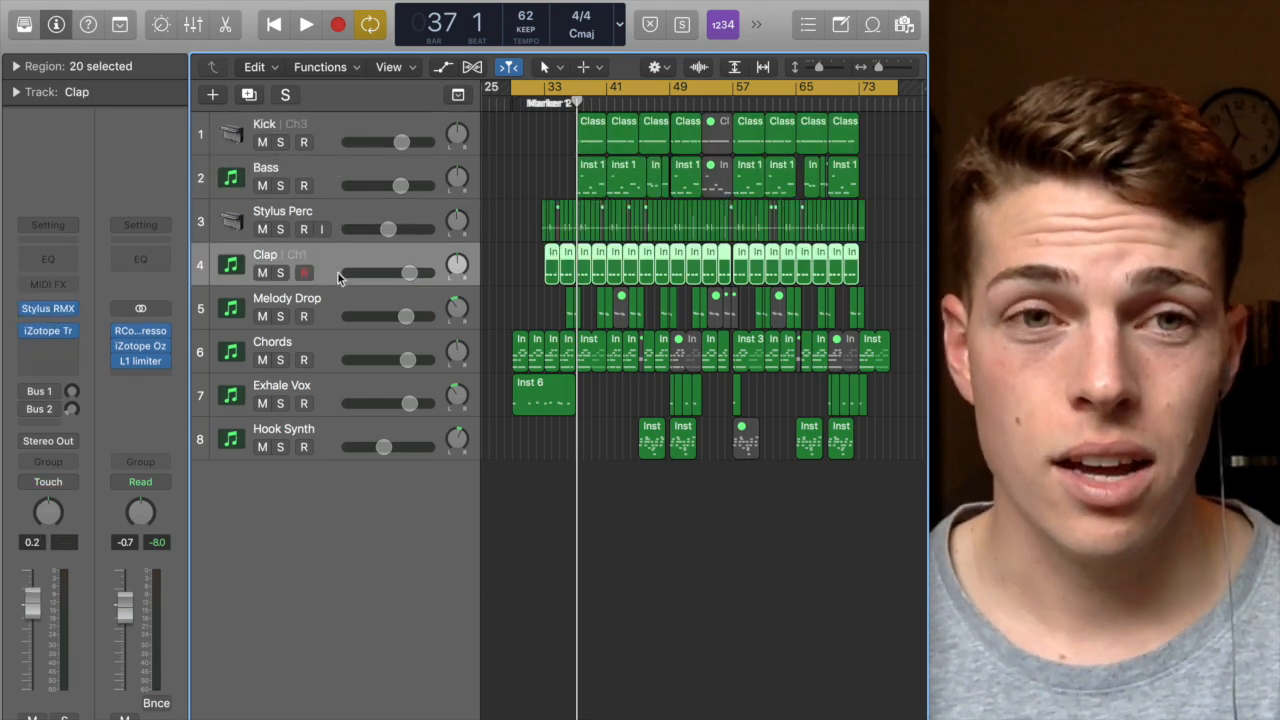
{"action": "left_click", "coordinate": [332, 297]}
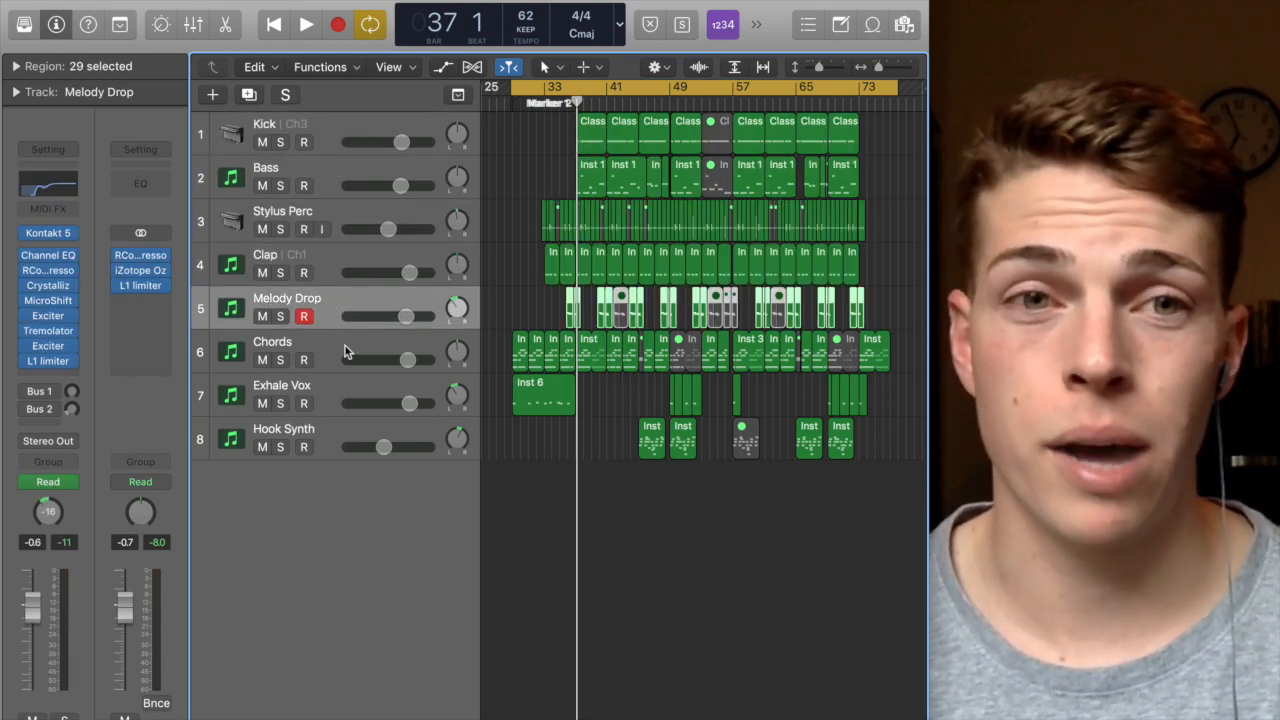
{"action": "left_click", "coordinate": [330, 341]}
{"action": "left_click", "coordinate": [333, 385]}
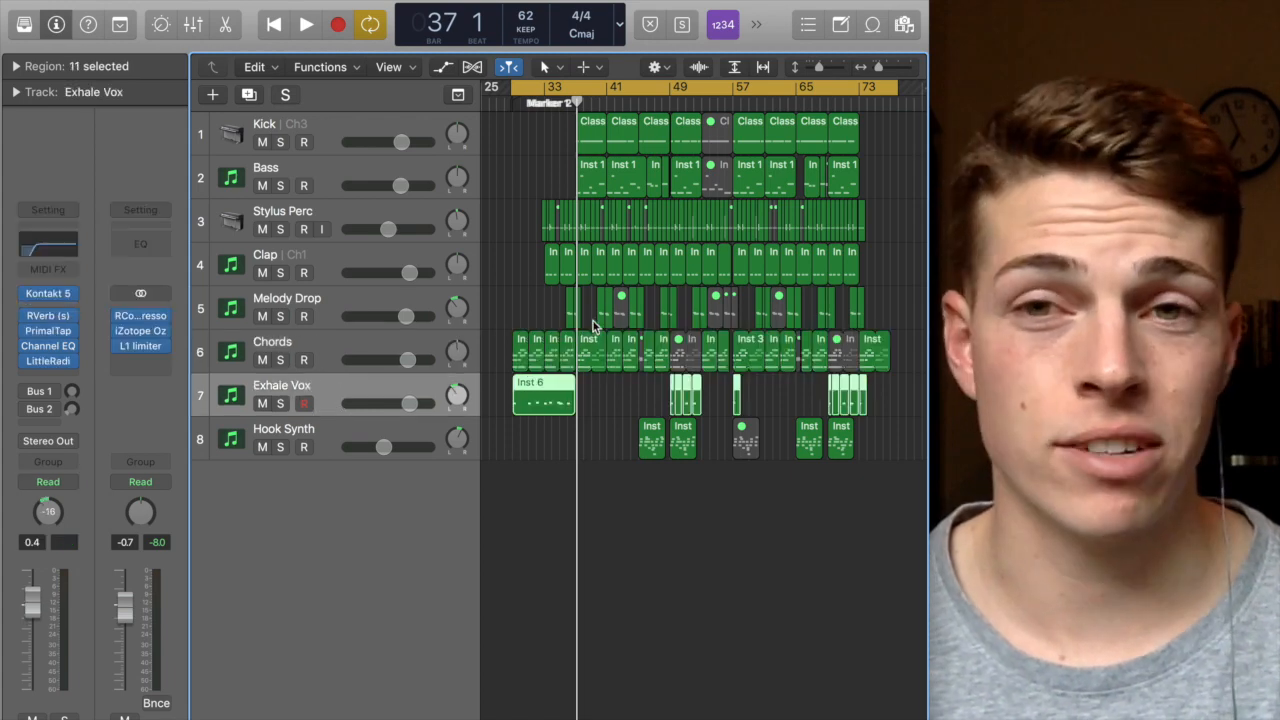
{"action": "left_click", "coordinate": [357, 420]}
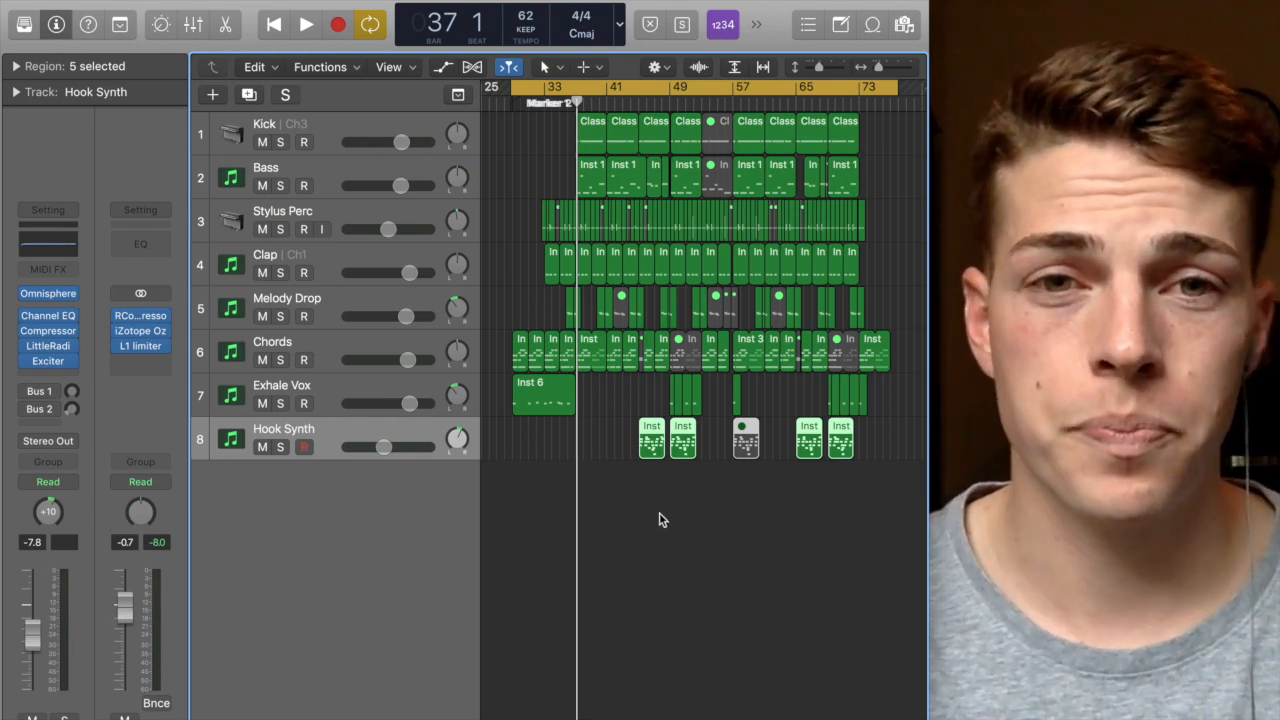
Step: Select all regions on the Kick track and toggle the Color palette open and closed
{"action": "left_click", "coordinate": [199, 133]}
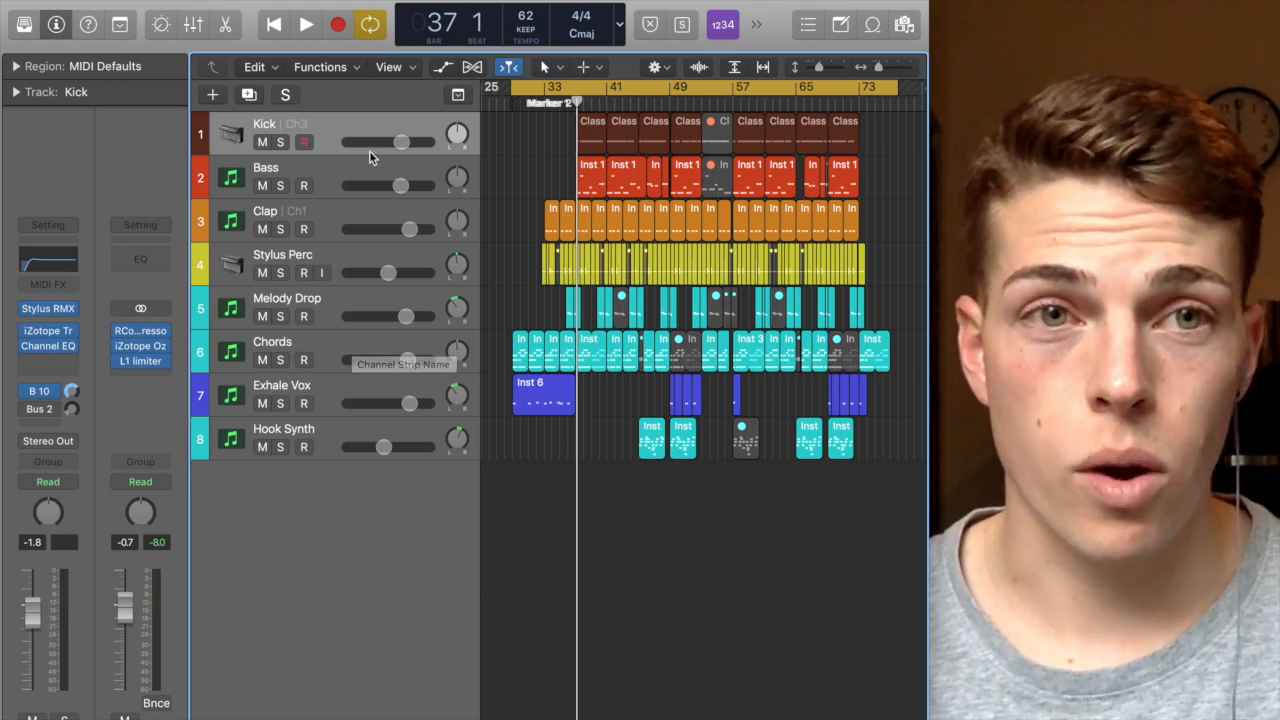
{"action": "left_click_drag", "start_coordinate": [519, 146], "coordinate": [851, 137]}
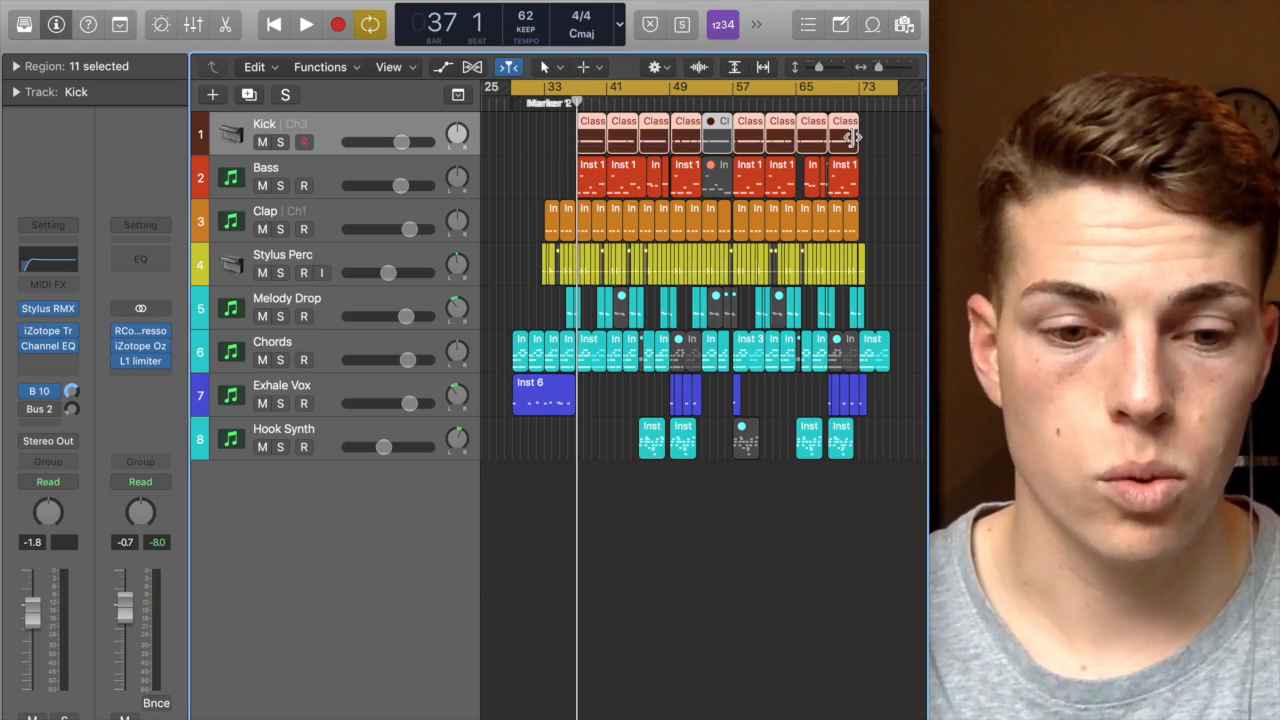
{"action": "key", "text": "alt+c"}
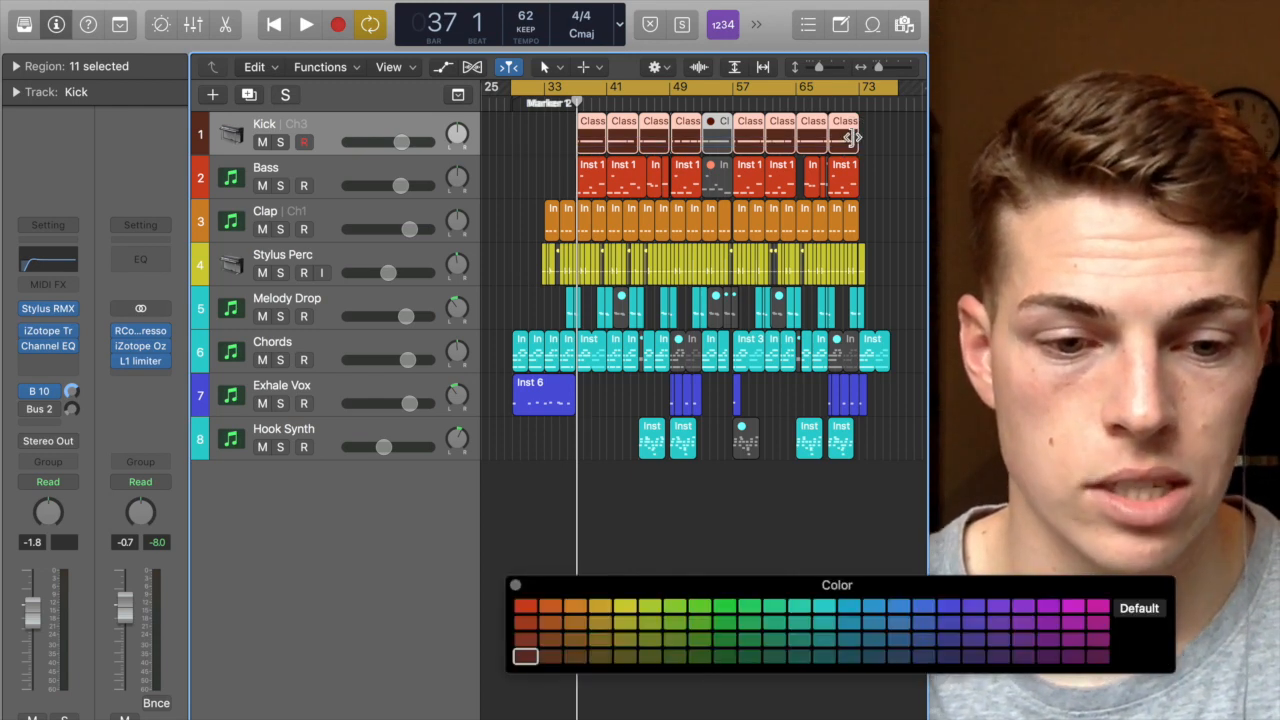
{"action": "key", "text": "alt+c"}
{"action": "key", "text": "alt+c"}
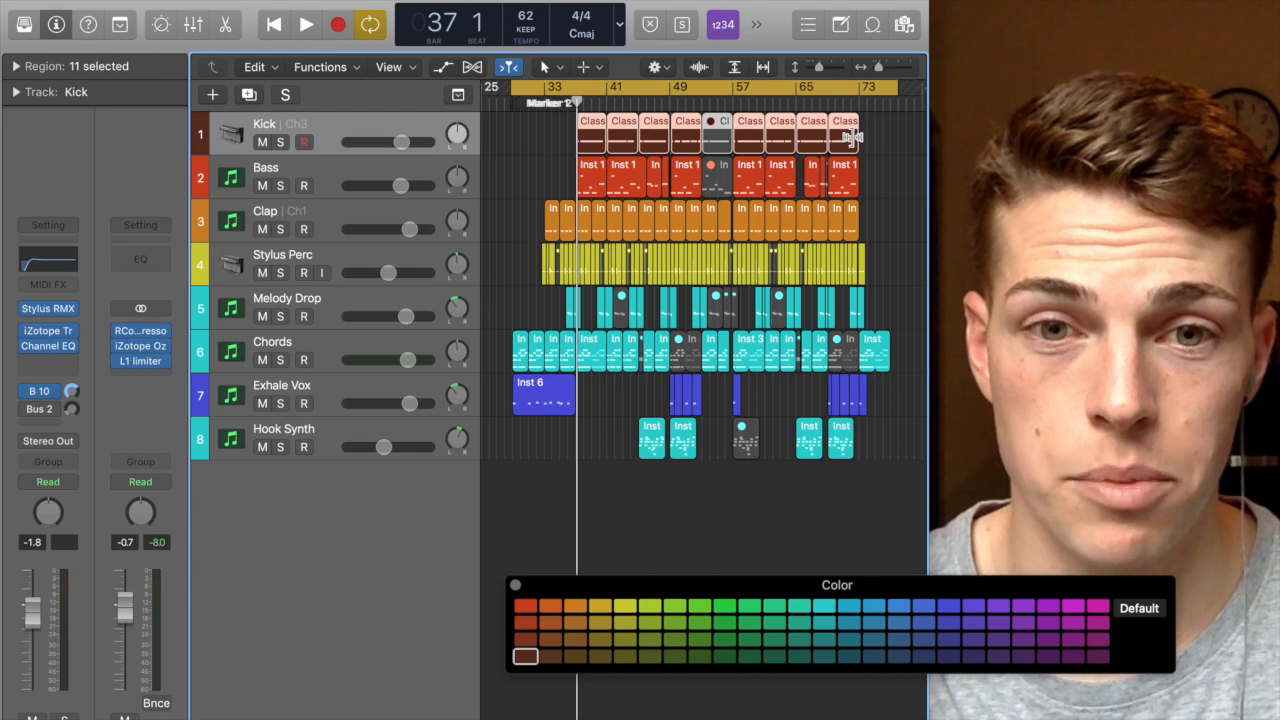
{"action": "key", "text": "alt+c"}
{"action": "key", "text": "alt+c"}
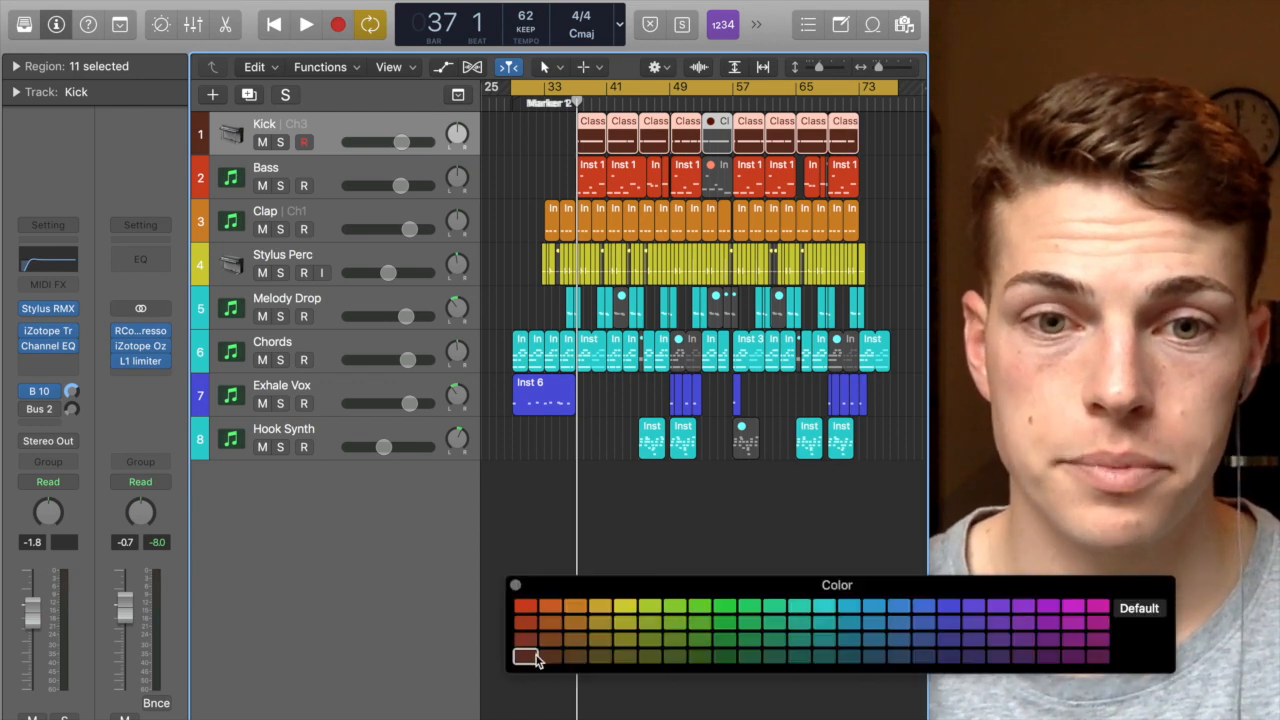
{"action": "left_click", "coordinate": [516, 584]}
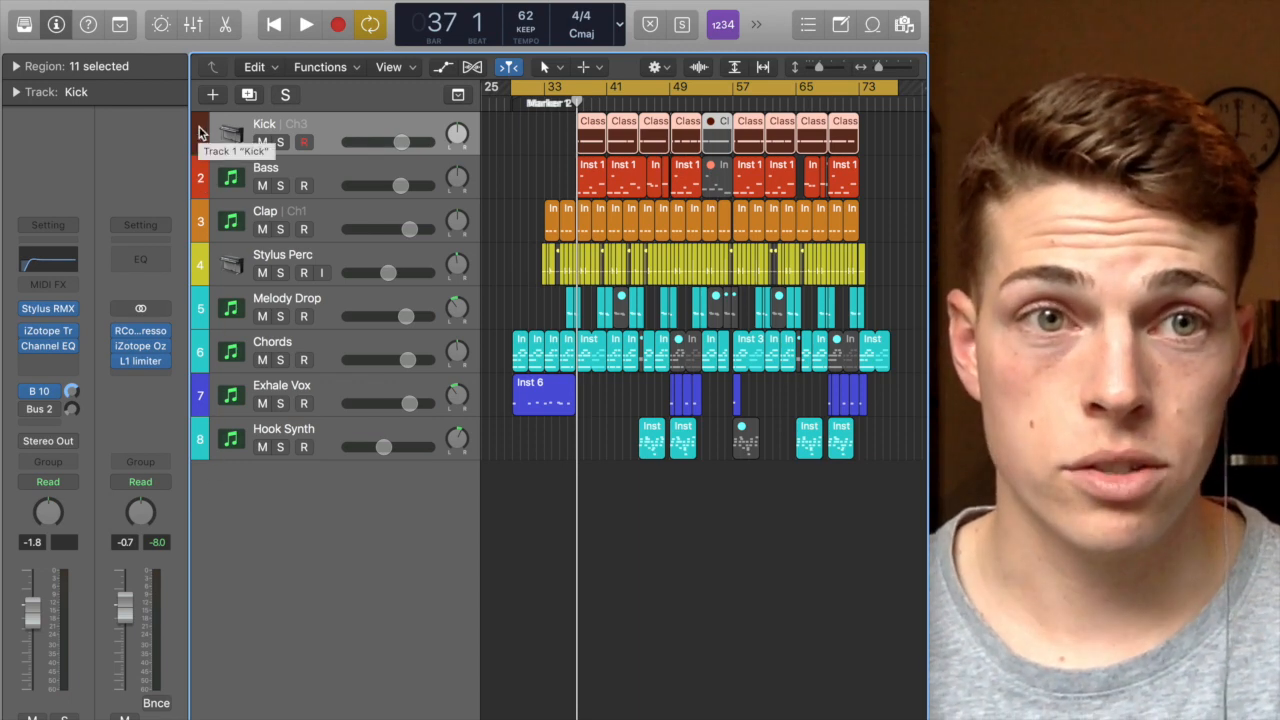
Step: Assign the Kick track the darkest red shade from the track colour palette
{"action": "right_click", "coordinate": [199, 127]}
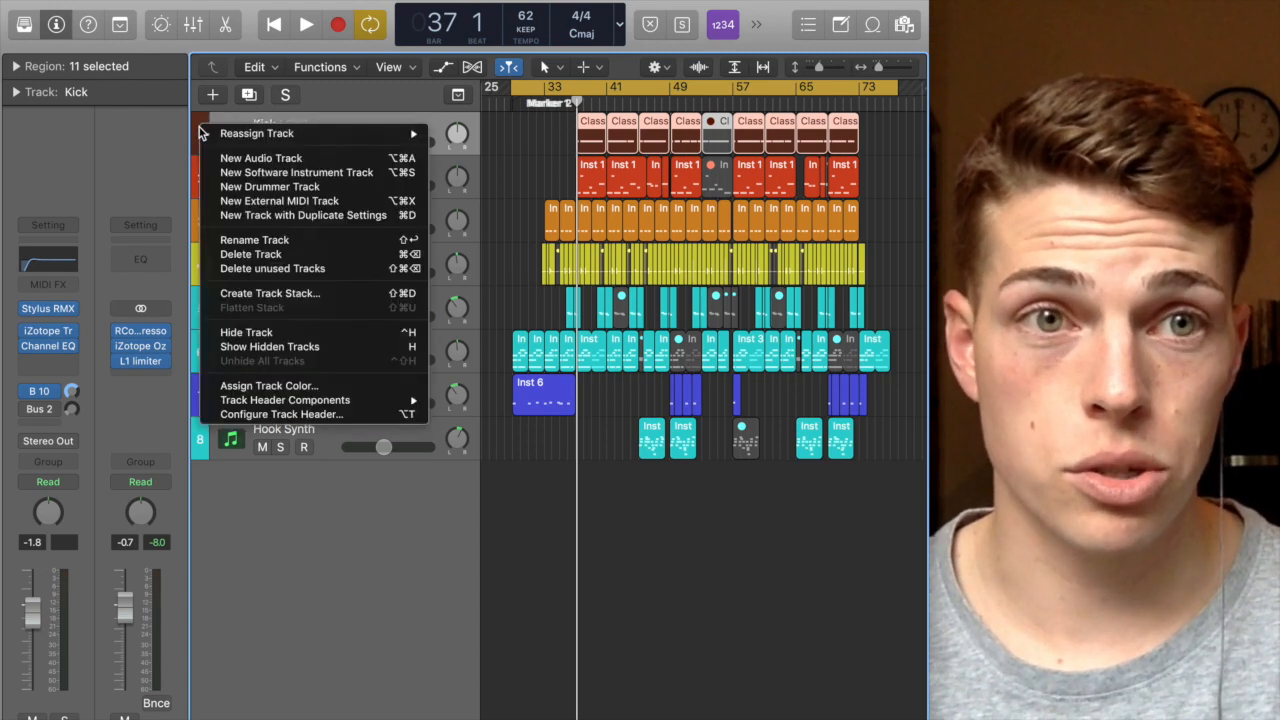
{"action": "left_click", "coordinate": [262, 385]}
{"action": "left_click", "coordinate": [526, 640]}
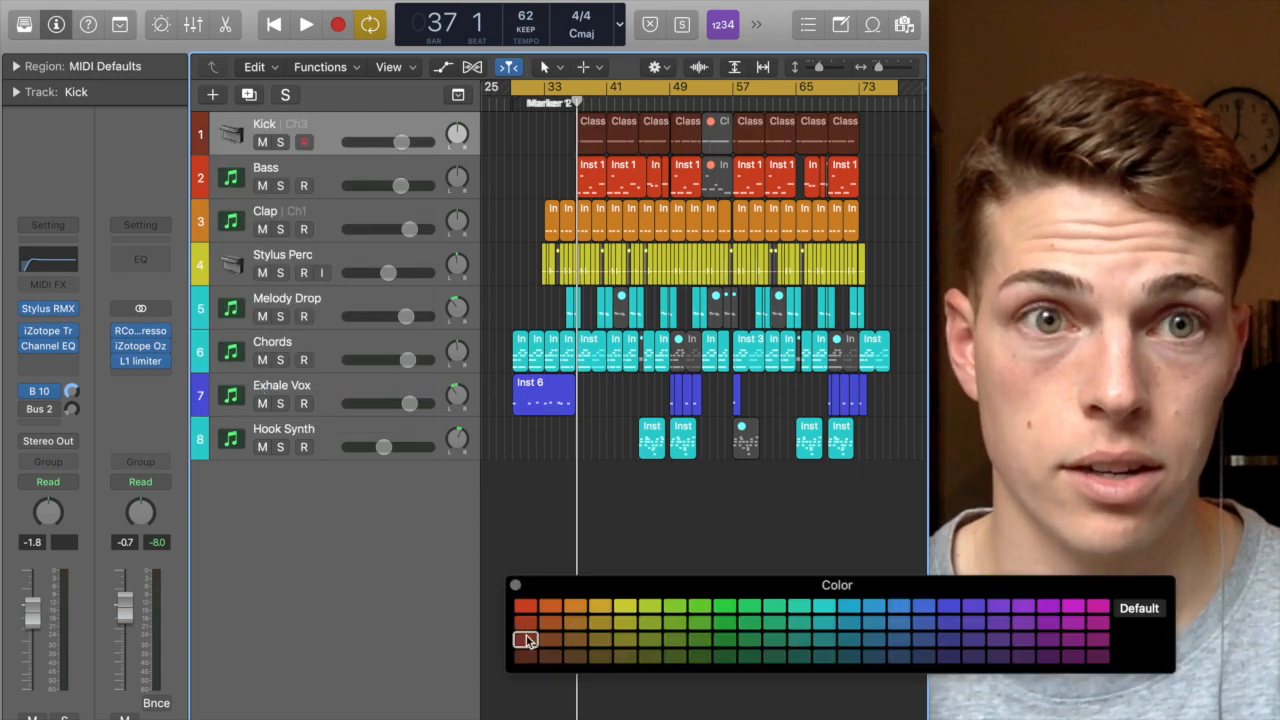
{"action": "left_click", "coordinate": [526, 657]}
{"action": "left_click", "coordinate": [516, 586]}
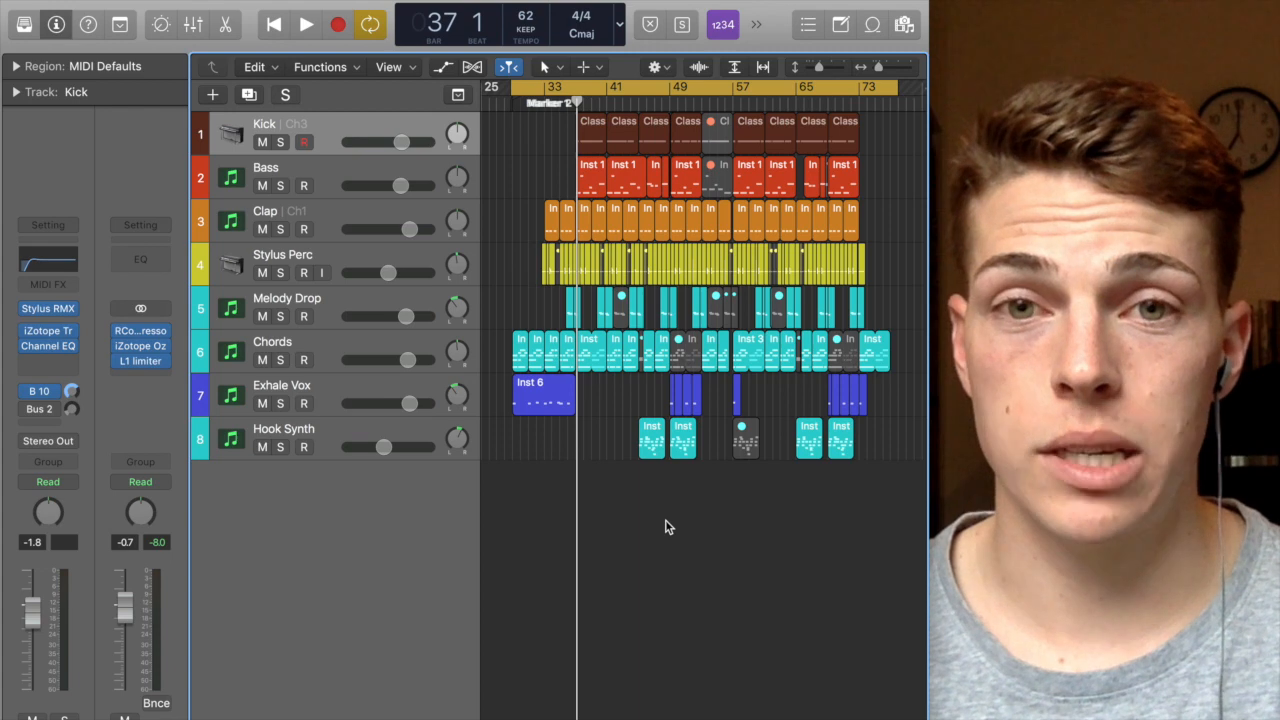
Step: Move the Hook Synth track above the Exhale Vox track
{"action": "left_click_drag", "start_coordinate": [320, 438], "coordinate": [320, 395]}
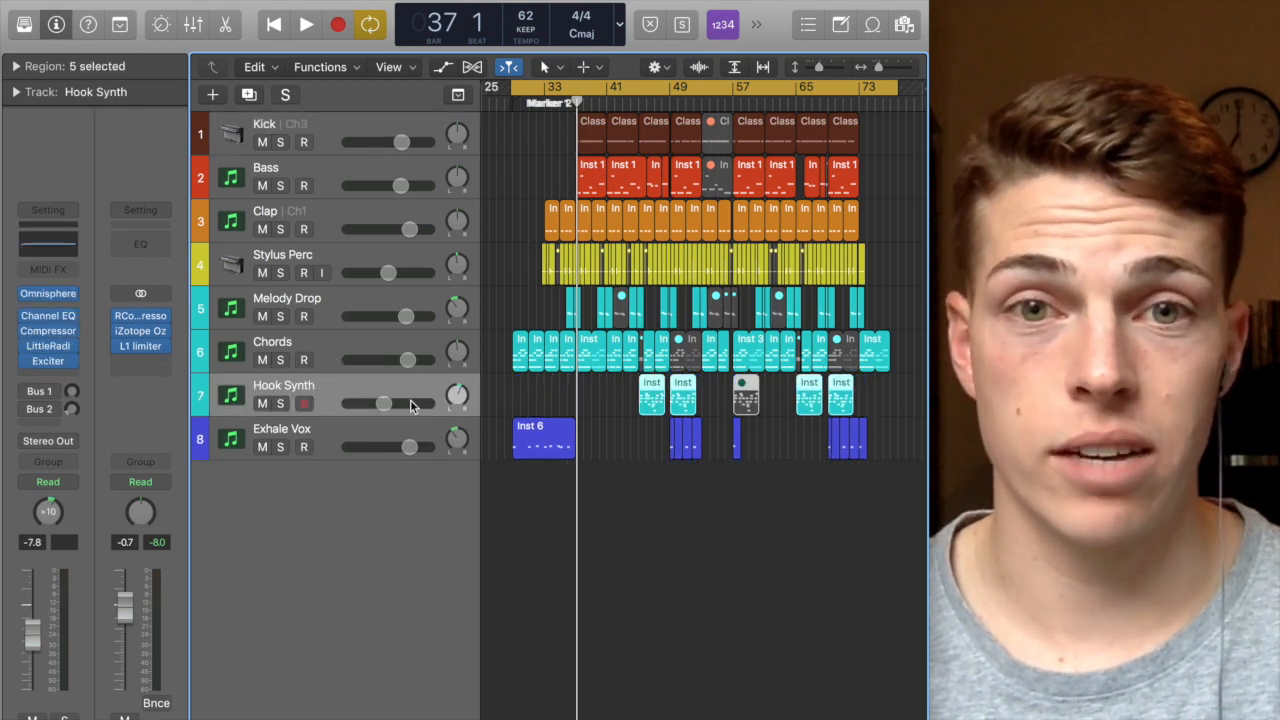
{"action": "left_click", "coordinate": [508, 398]}
Step: Select the Melody Drop, Chords and Hook Synth tracks and create a Summing Stack from them
{"action": "left_click_drag", "start_coordinate": [676, 398], "coordinate": [906, 304]}
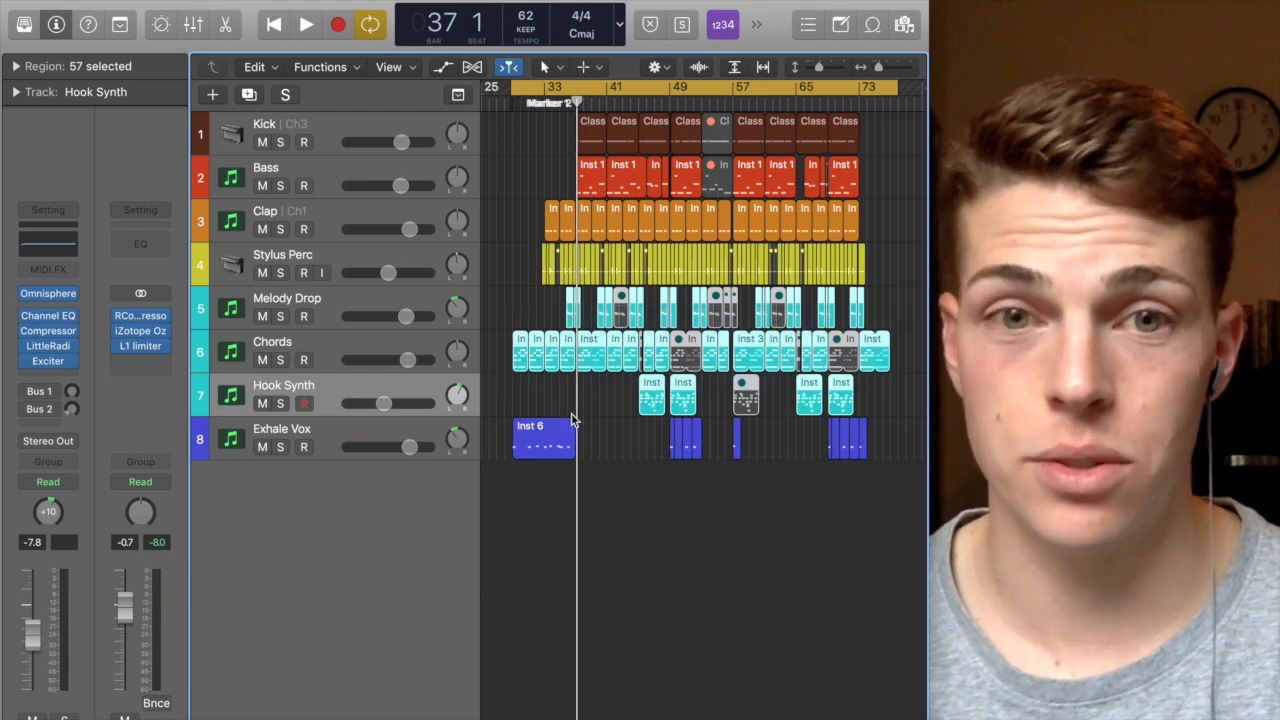
{"action": "left_click_drag", "start_coordinate": [482, 440], "coordinate": [752, 448]}
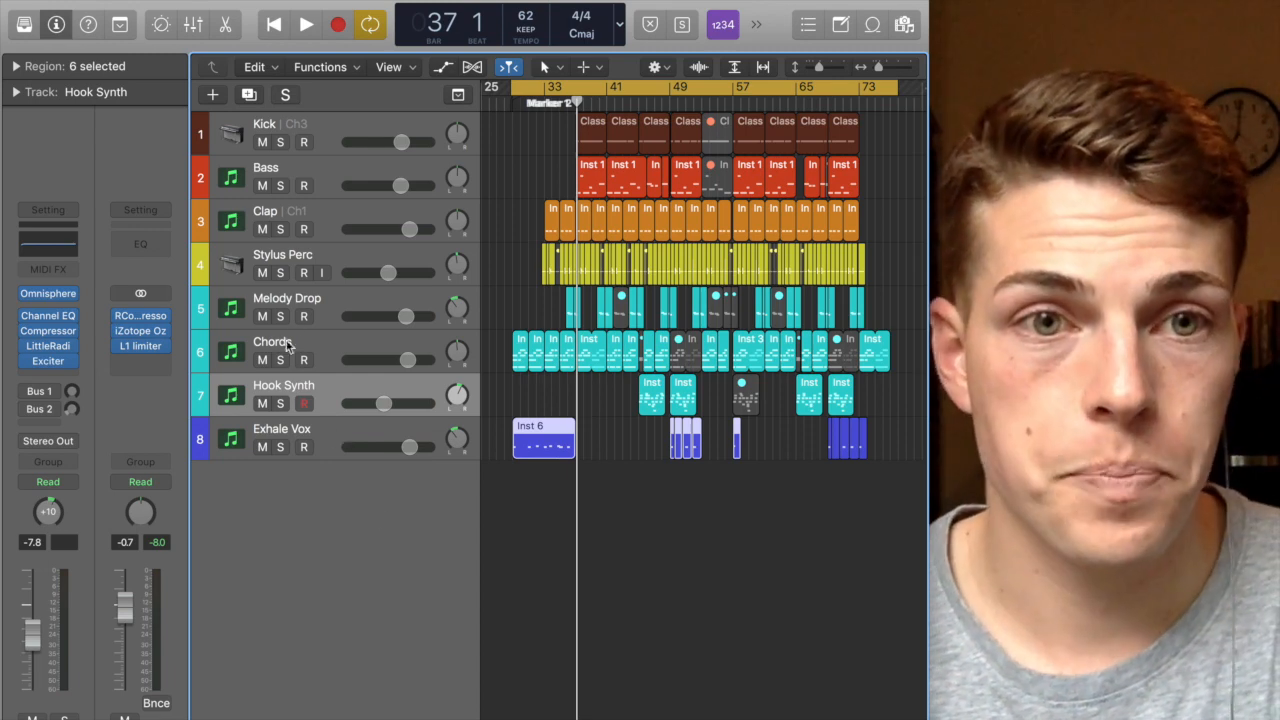
{"action": "left_click", "coordinate": [323, 302], "text": "shift"}
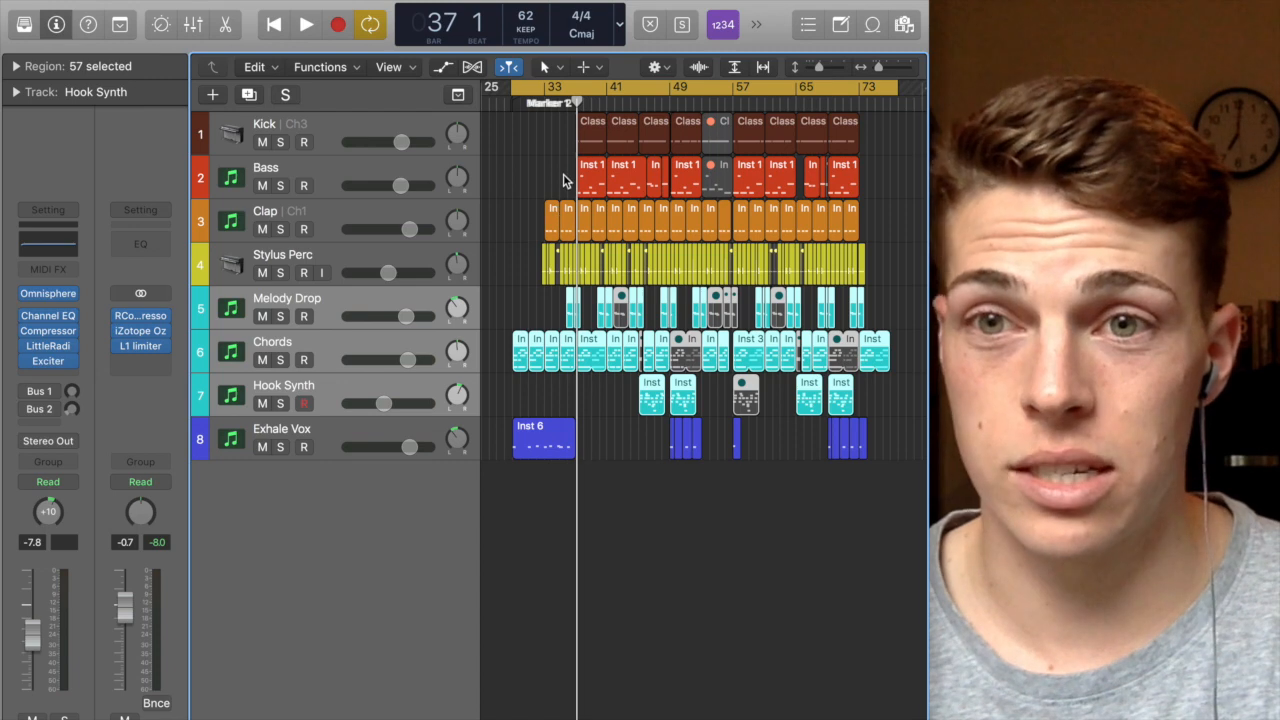
{"action": "right_click", "coordinate": [325, 300]}
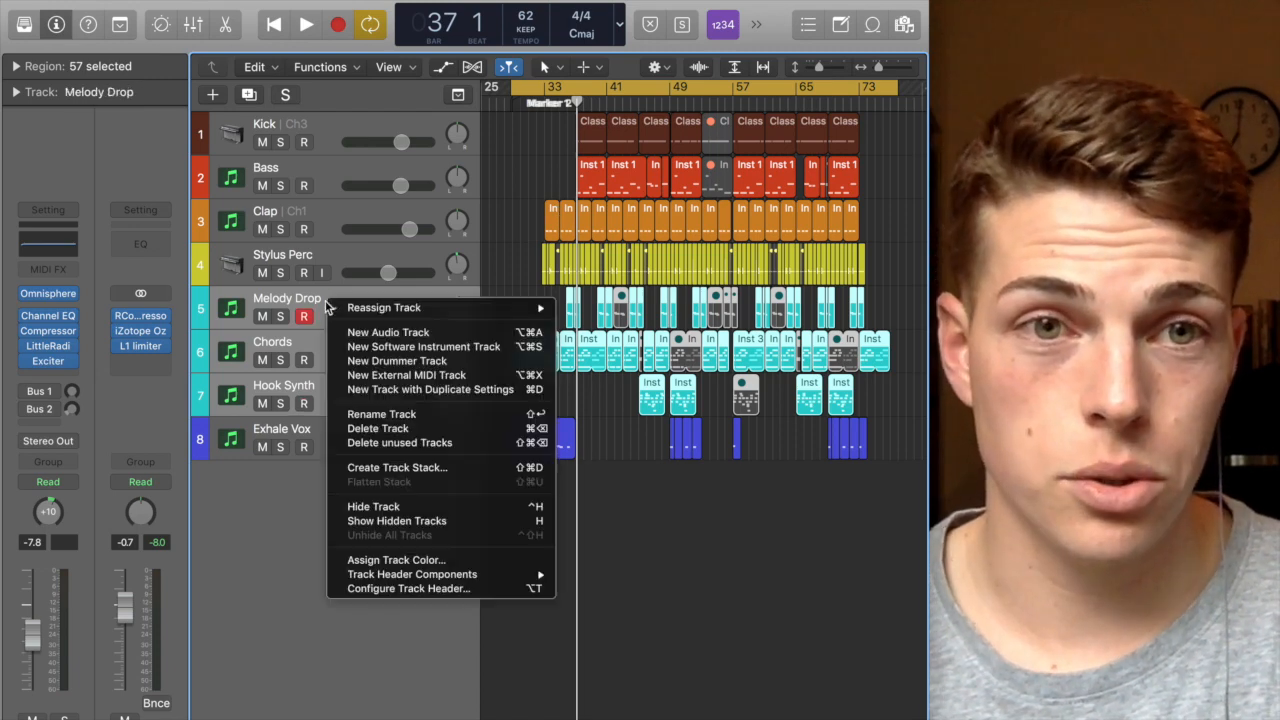
{"action": "left_click", "coordinate": [377, 469]}
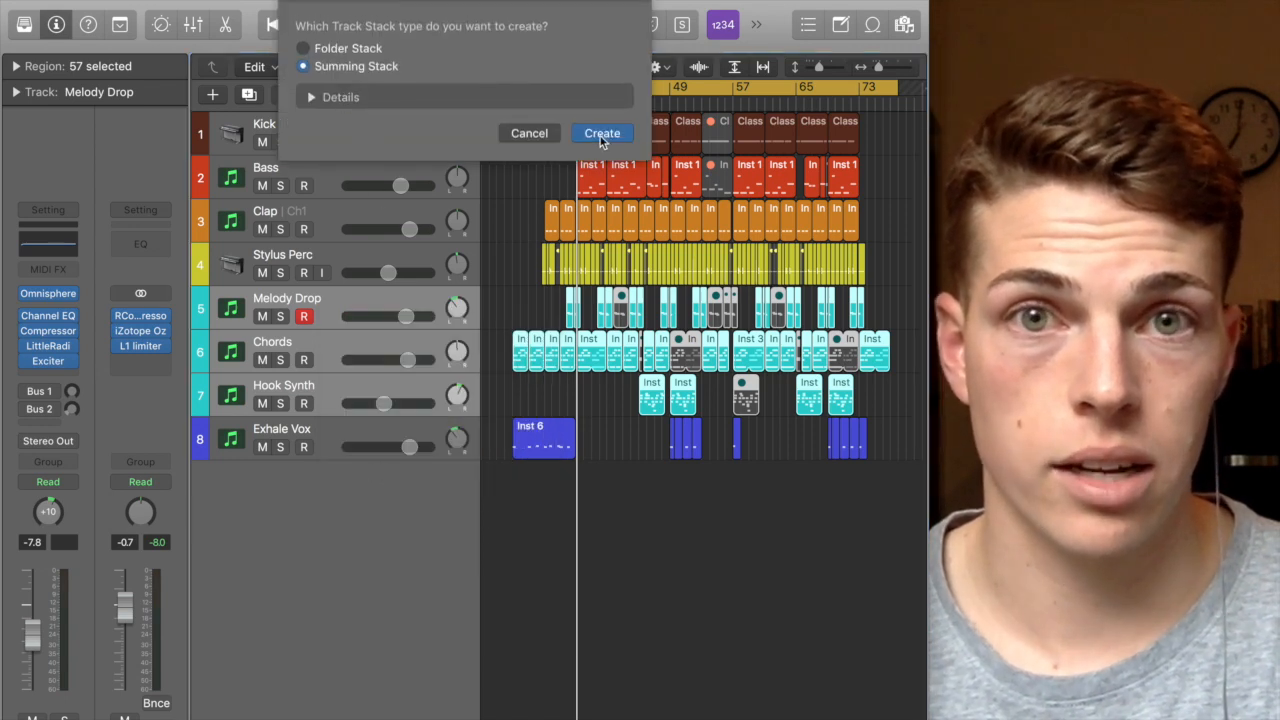
{"action": "left_click", "coordinate": [601, 135]}
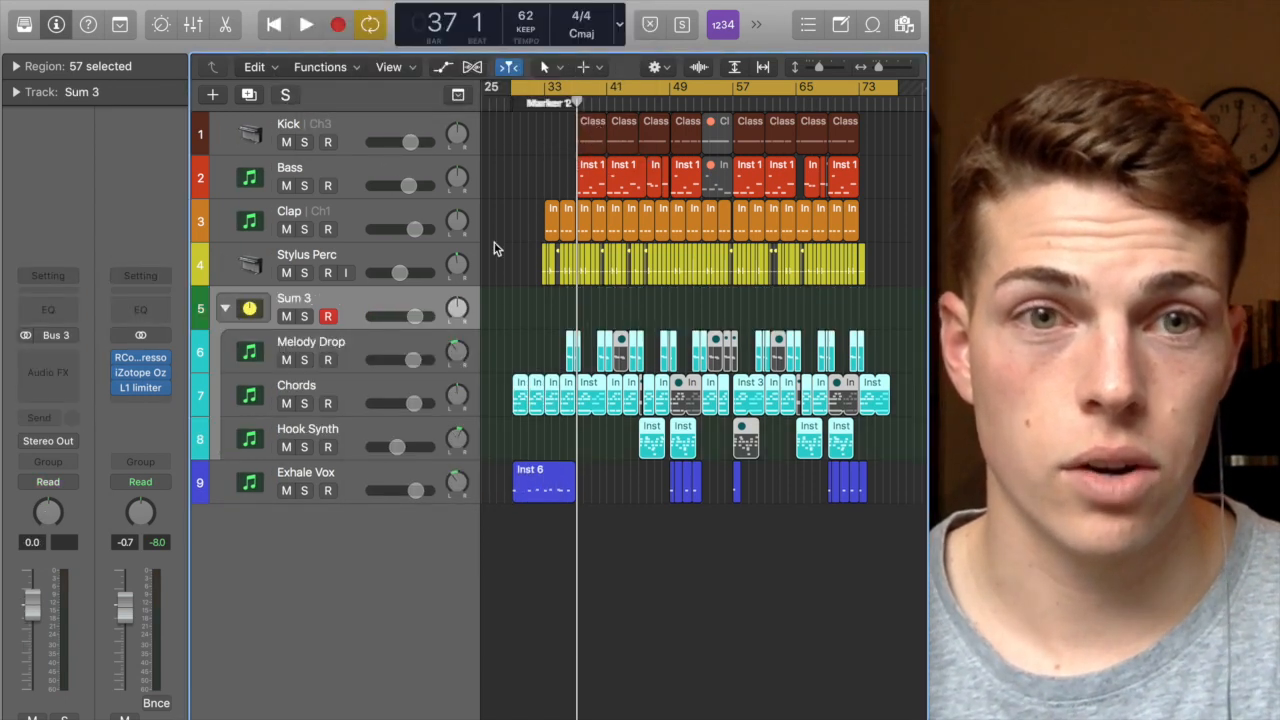
Step: Expand and collapse the Sum 3 summing stack to check its contents
{"action": "left_click", "coordinate": [224, 313]}
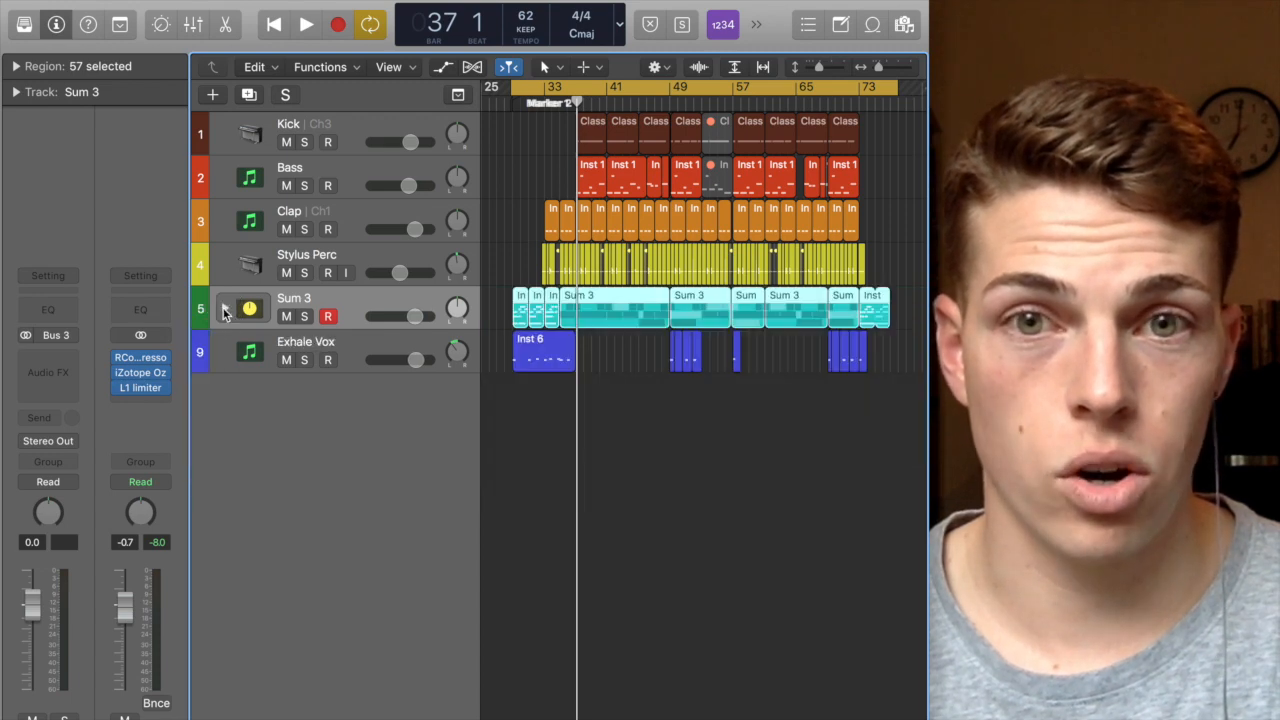
{"action": "left_click", "coordinate": [224, 310]}
{"action": "left_click", "coordinate": [224, 310]}
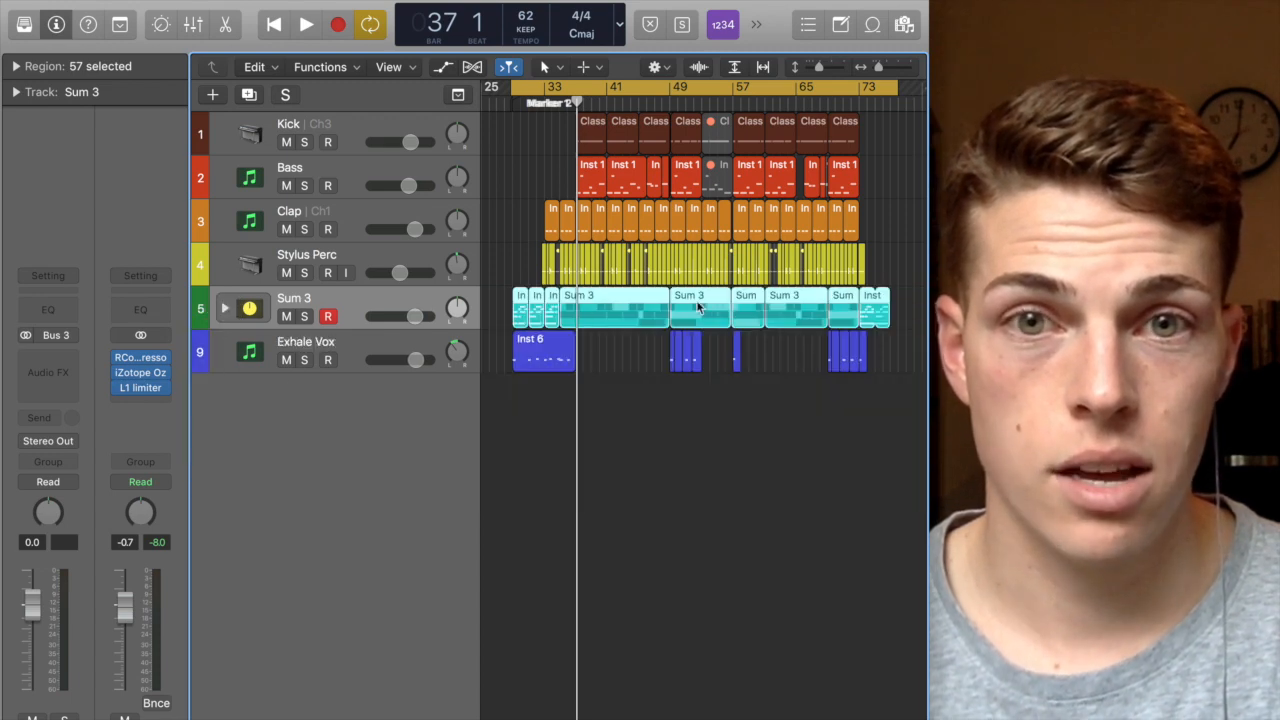
{"action": "left_click", "coordinate": [225, 310]}
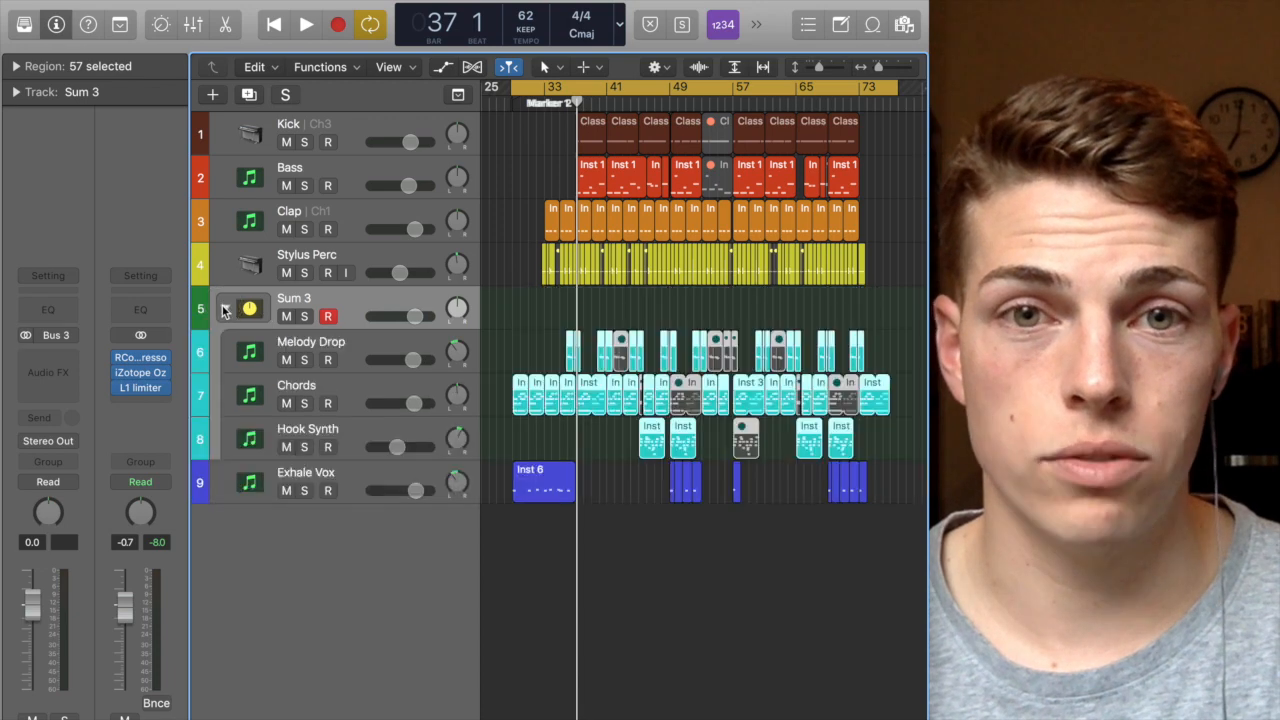
{"action": "left_click", "coordinate": [225, 310]}
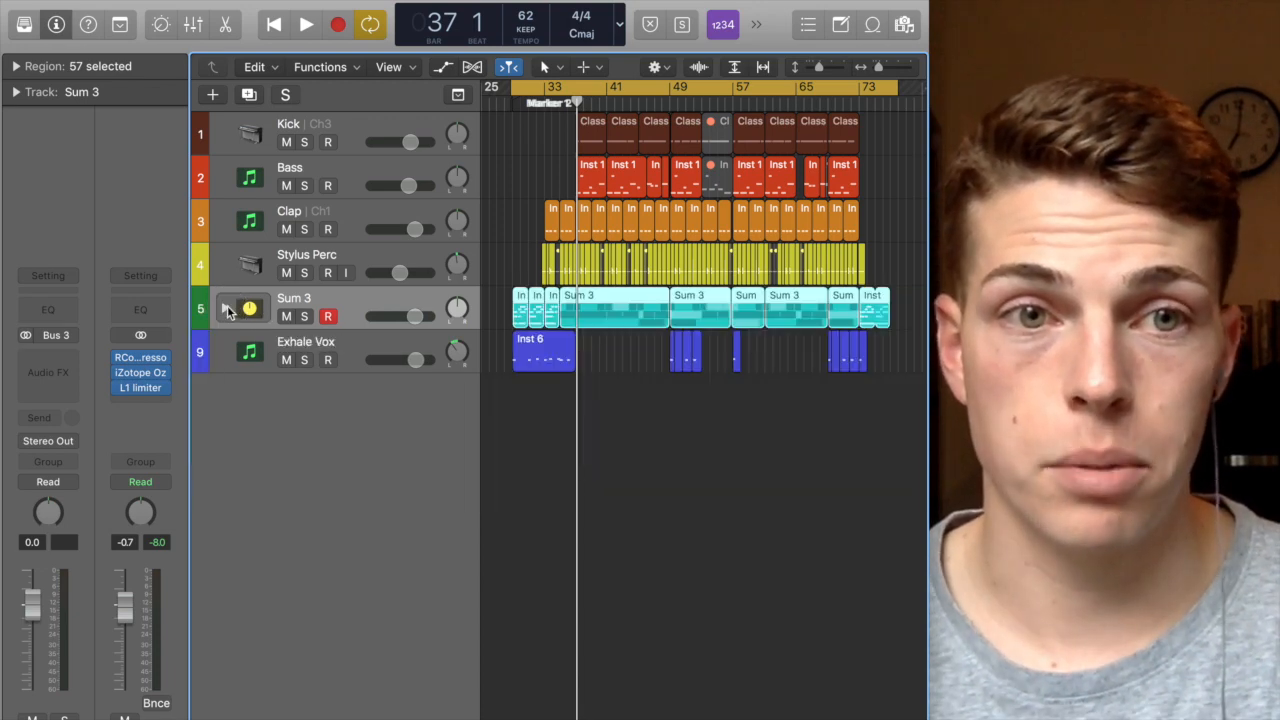
Step: Assign the Sum 3 stack a cyan track colour
{"action": "right_click", "coordinate": [199, 308]}
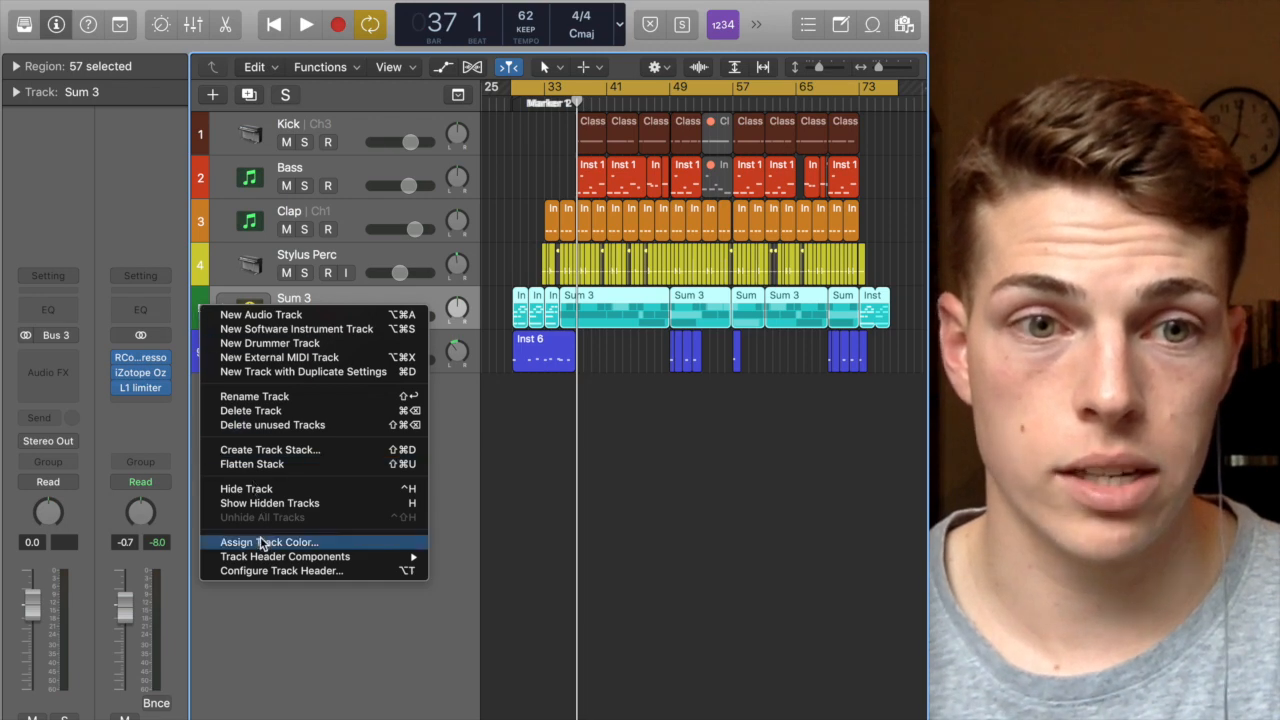
{"action": "left_click", "coordinate": [262, 542]}
{"action": "left_click", "coordinate": [826, 606]}
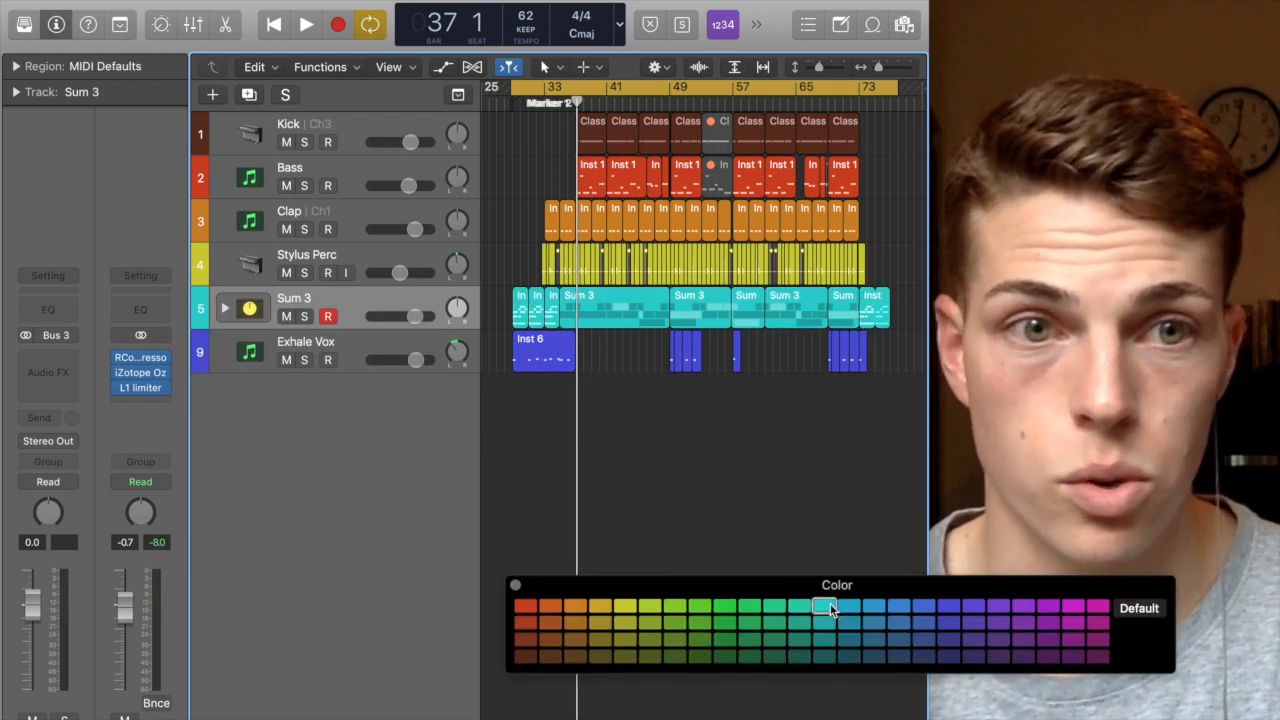
{"action": "left_click", "coordinate": [514, 587]}
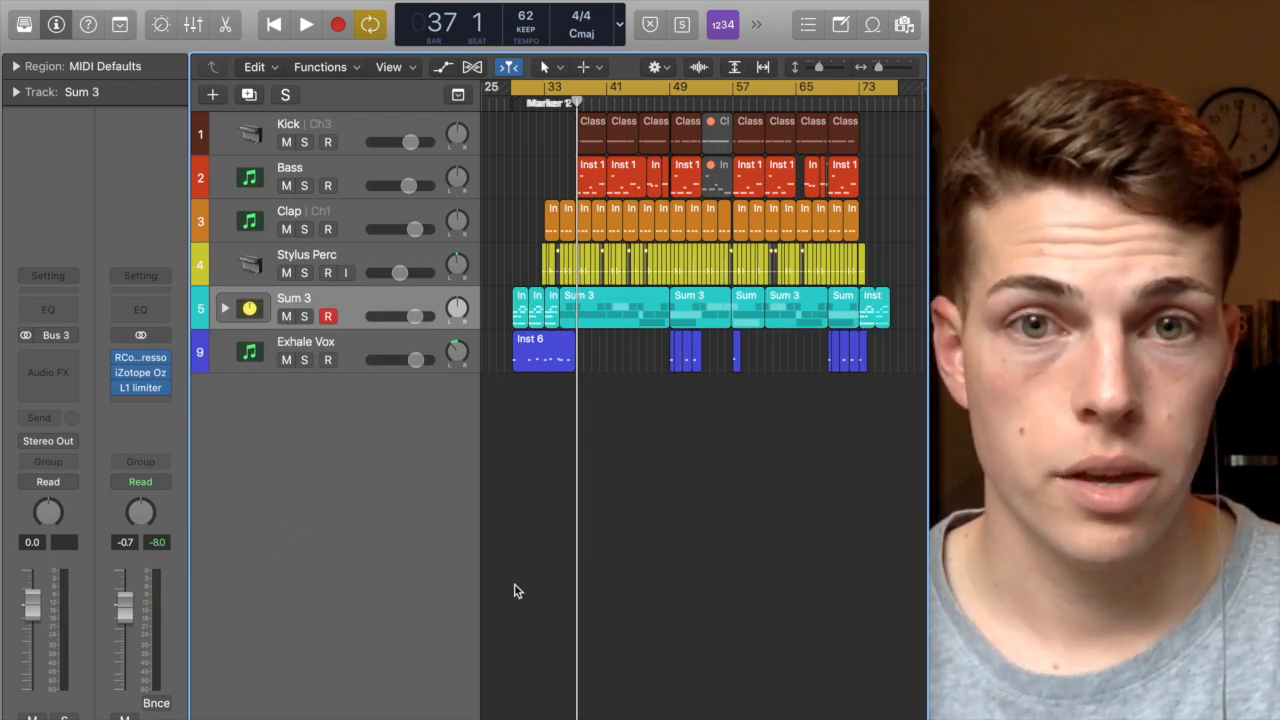
Step: Expand the Sum 3 stack, solo it, and play back from about bar 40
{"action": "left_click", "coordinate": [223, 310]}
{"action": "left_click", "coordinate": [304, 316]}
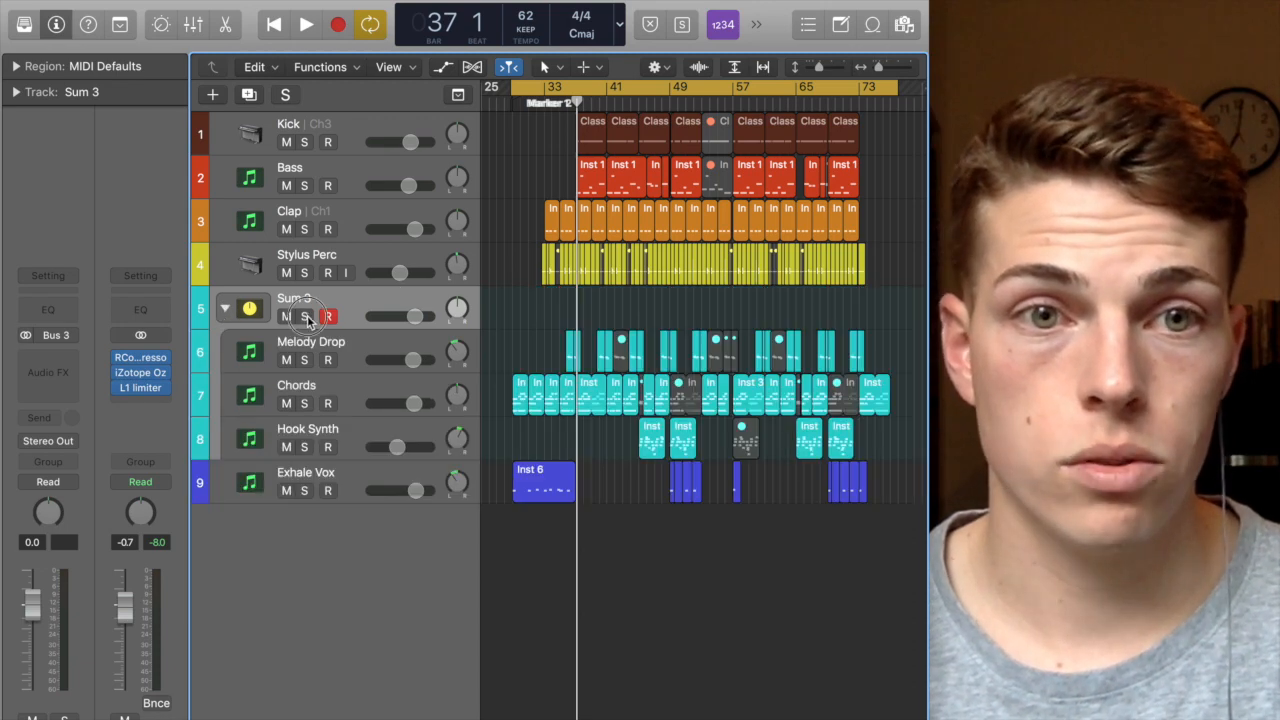
{"action": "left_click", "coordinate": [608, 103]}
{"action": "key", "text": "space"}
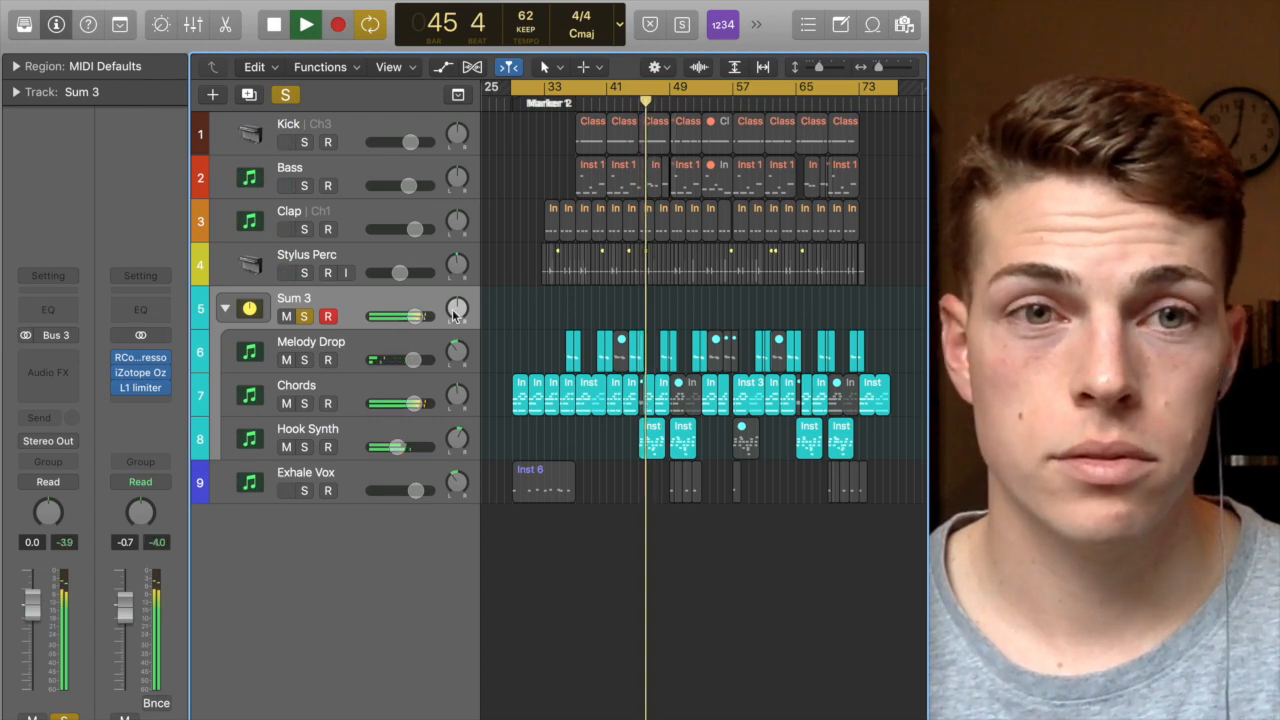
Step: Unsolo the Sum 3 stack, stop playback, and collapse the stack
{"action": "left_click", "coordinate": [305, 317]}
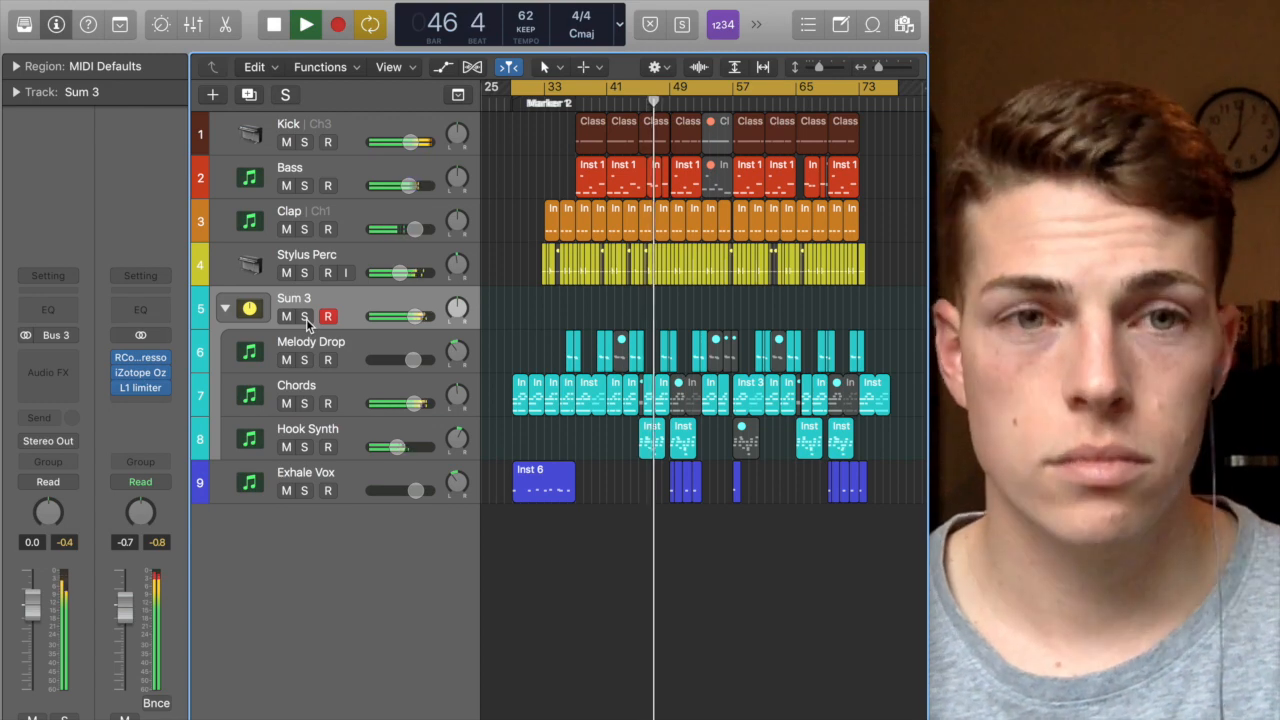
{"action": "key", "text": "space"}
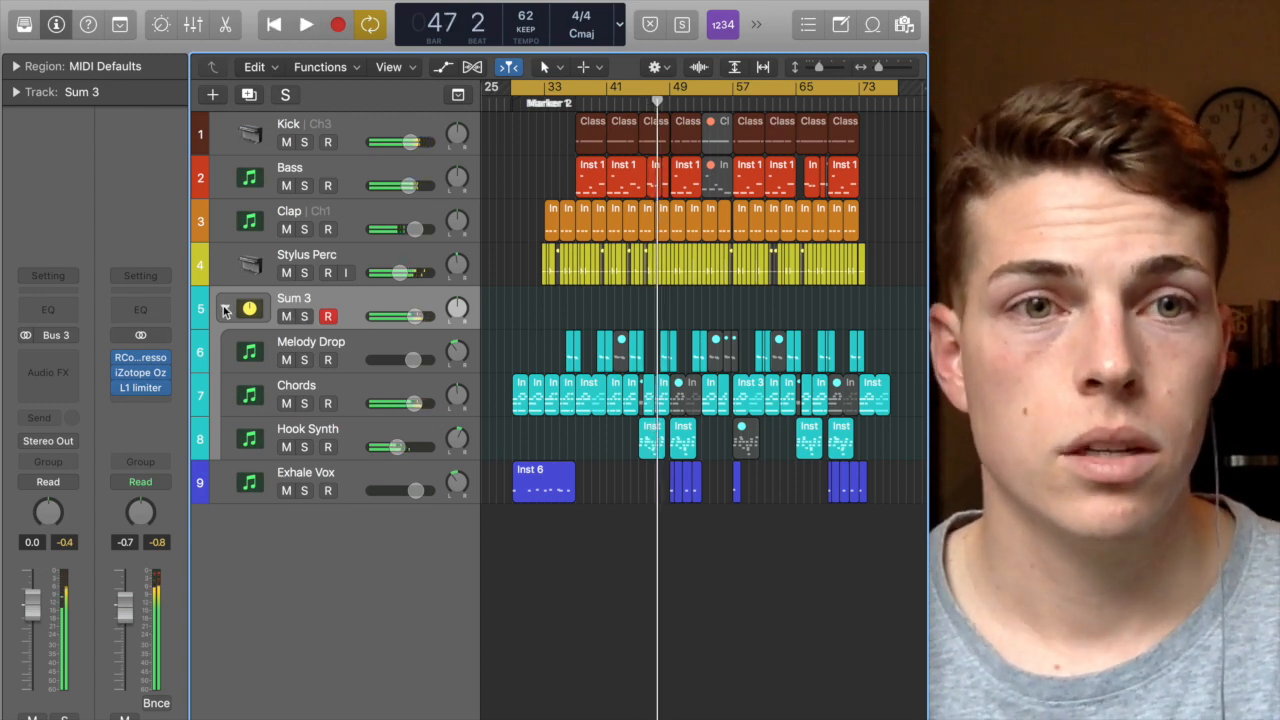
{"action": "left_click", "coordinate": [225, 311]}
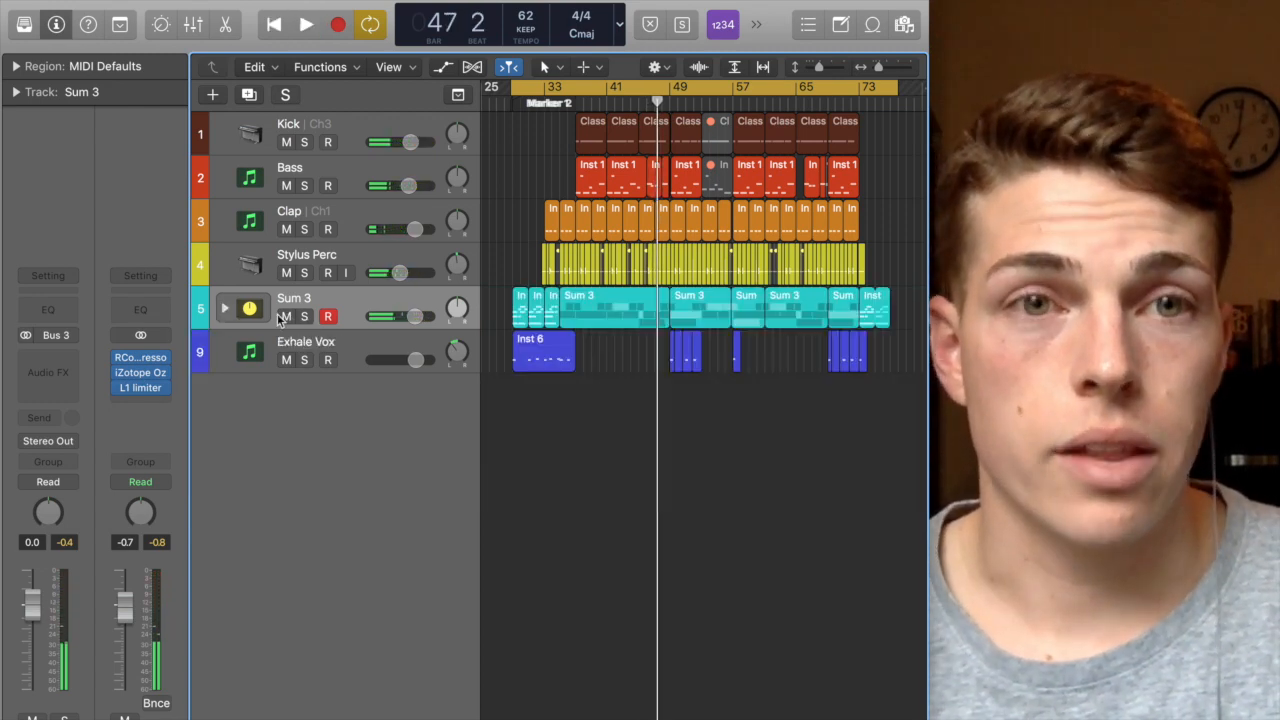